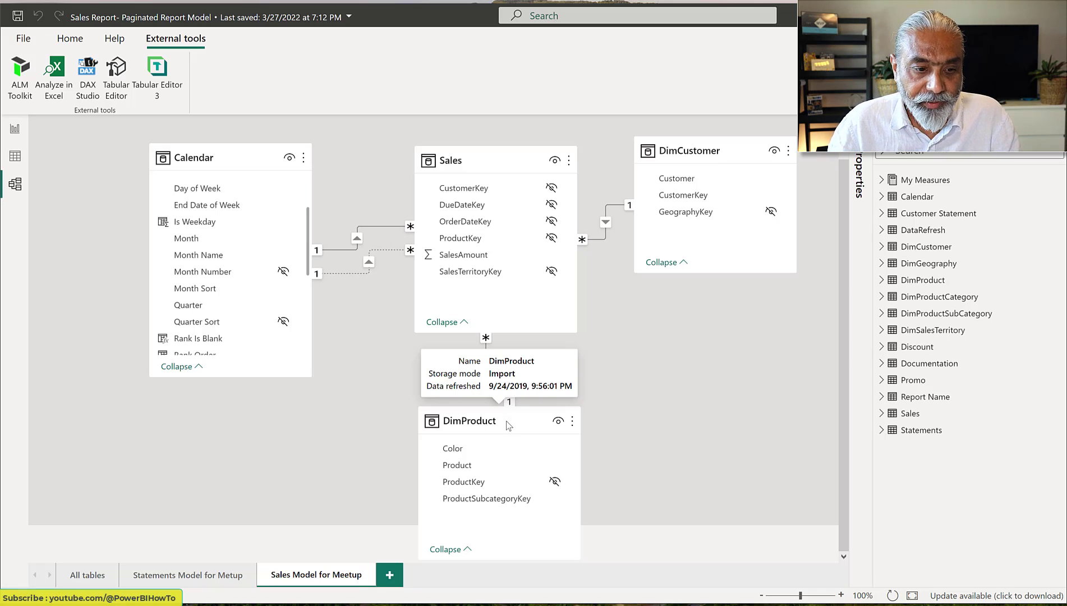
Show the report page and filter its customer and product table by the first customer in the Customer slicer.
click(15, 129)
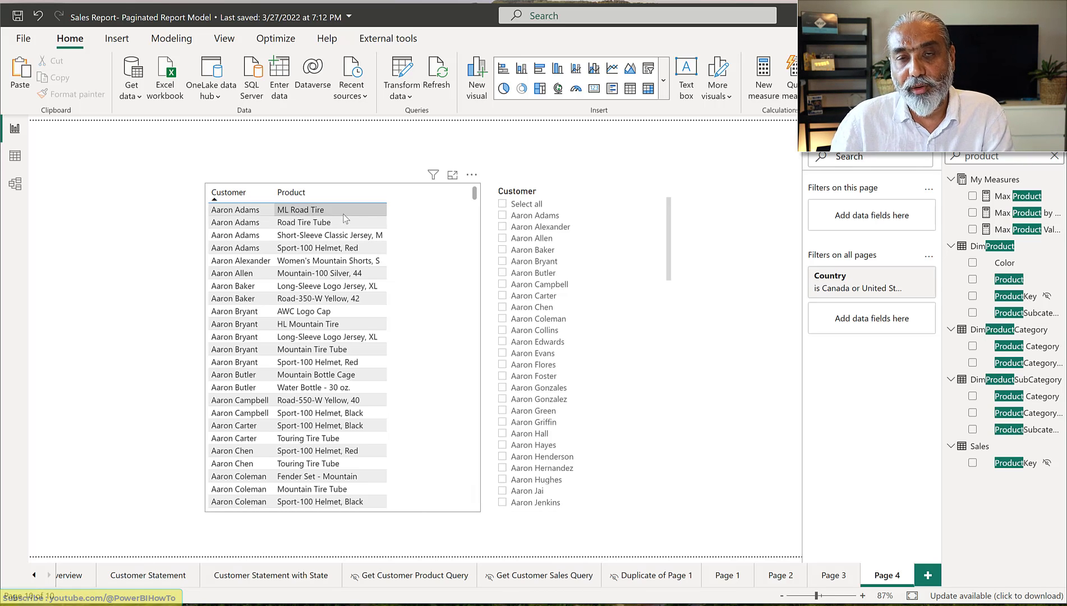
click(224, 214)
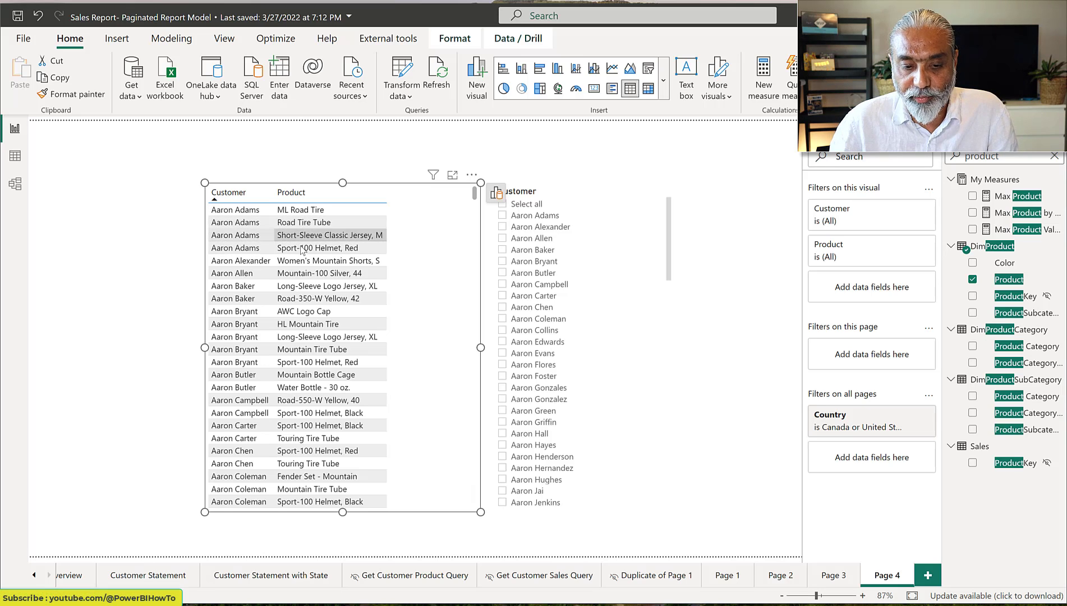
click(537, 218)
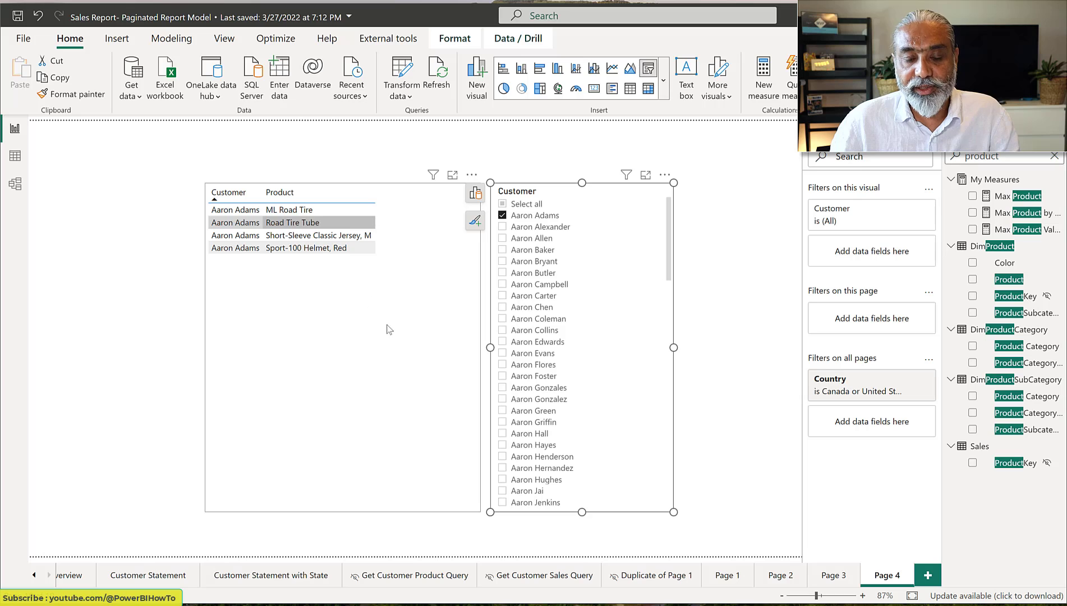
click(397, 348)
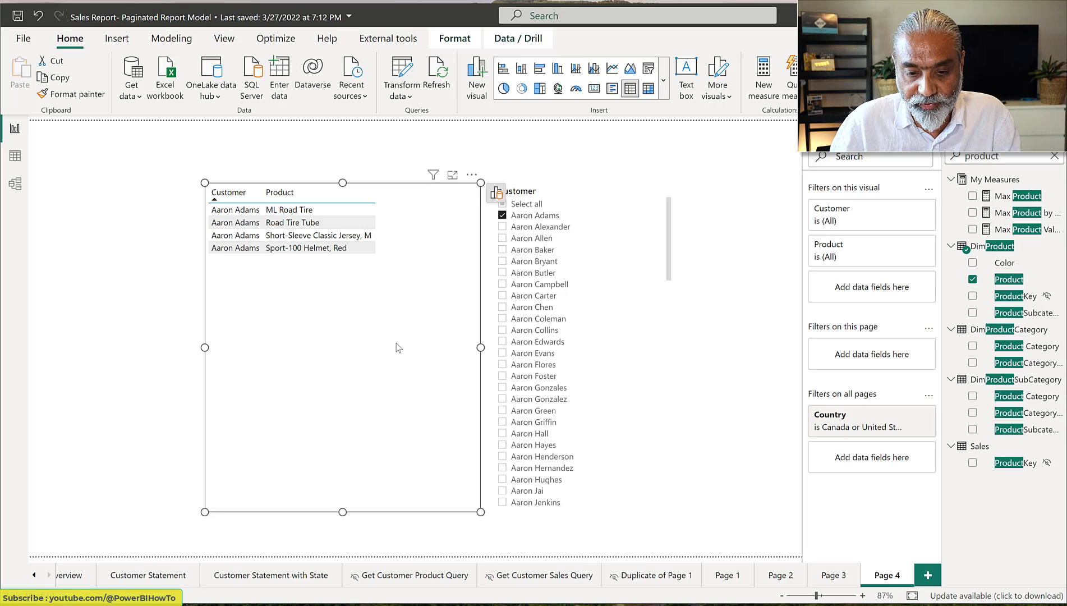
click(524, 220)
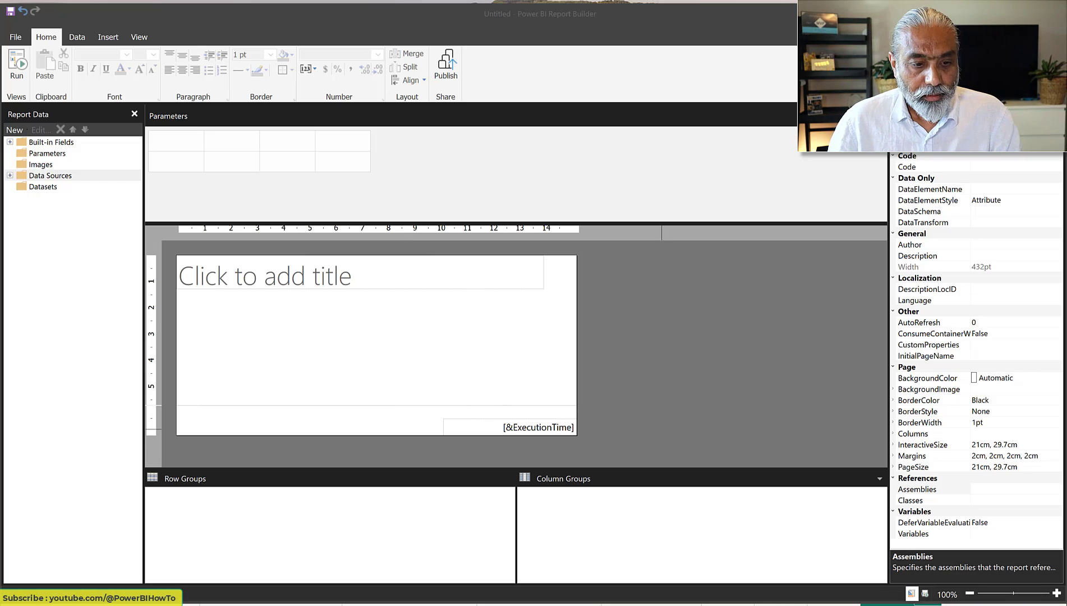
Switch to Power BI Report Builder and start a new dataset using the MeetupPaginated_SalesReportVancouverMeetup data source.
right_click(49, 188)
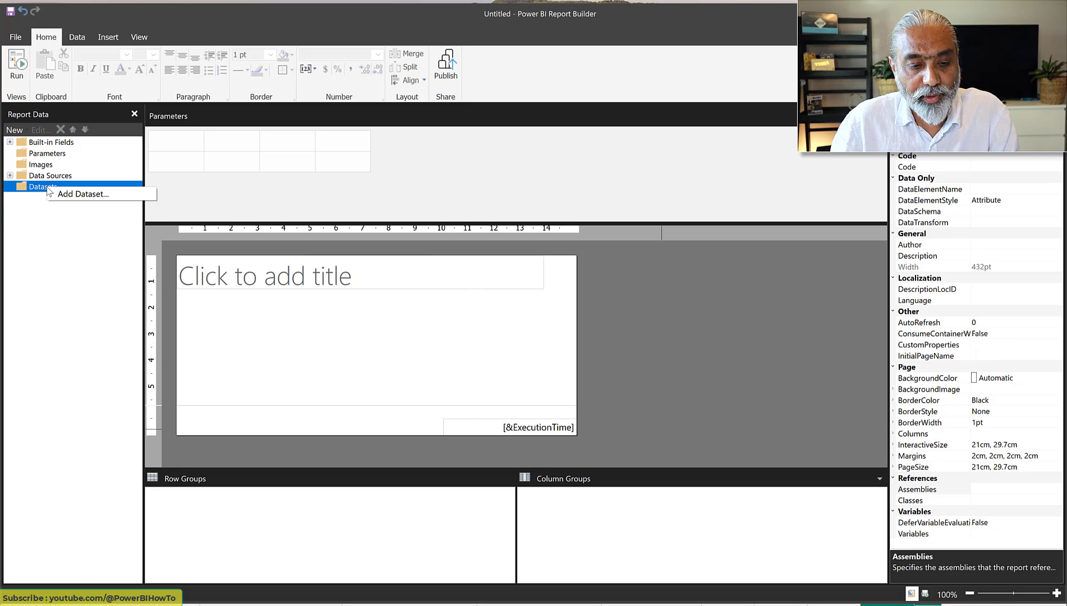
click(71, 193)
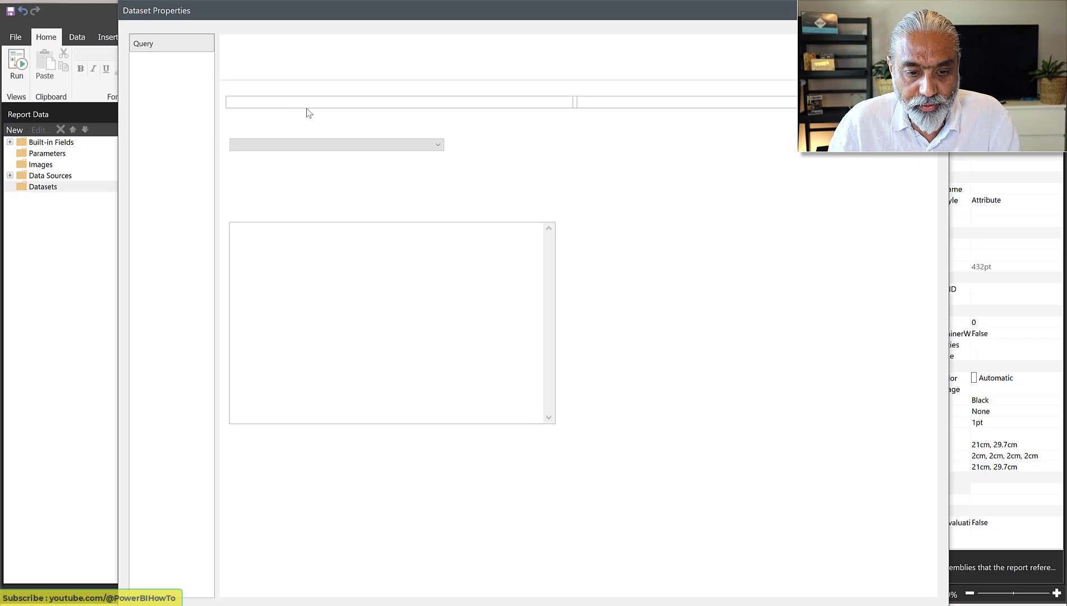
double_click(238, 102)
click(653, 145)
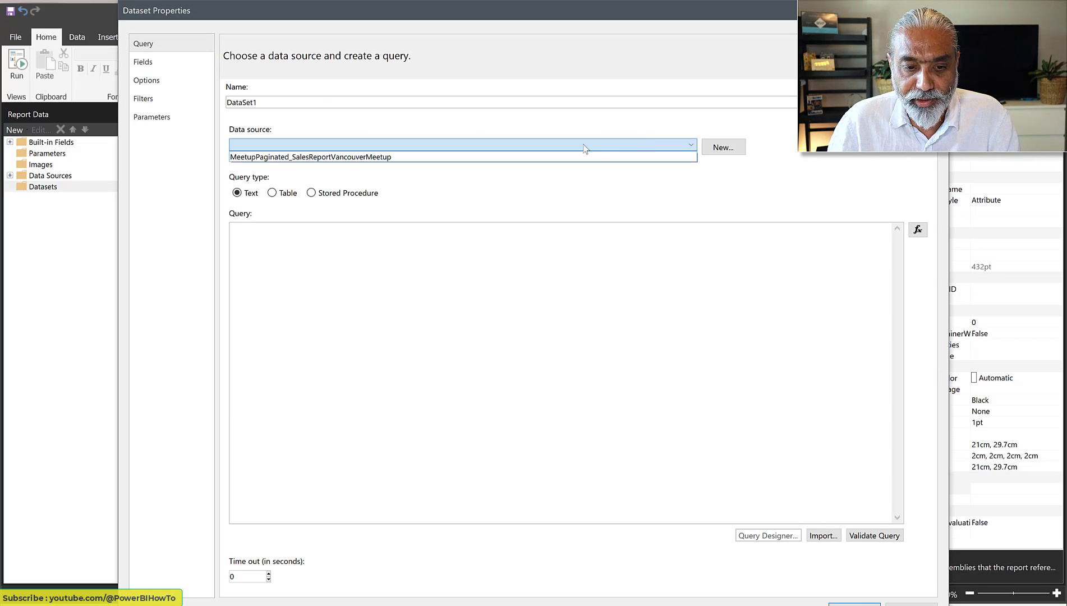
click(379, 157)
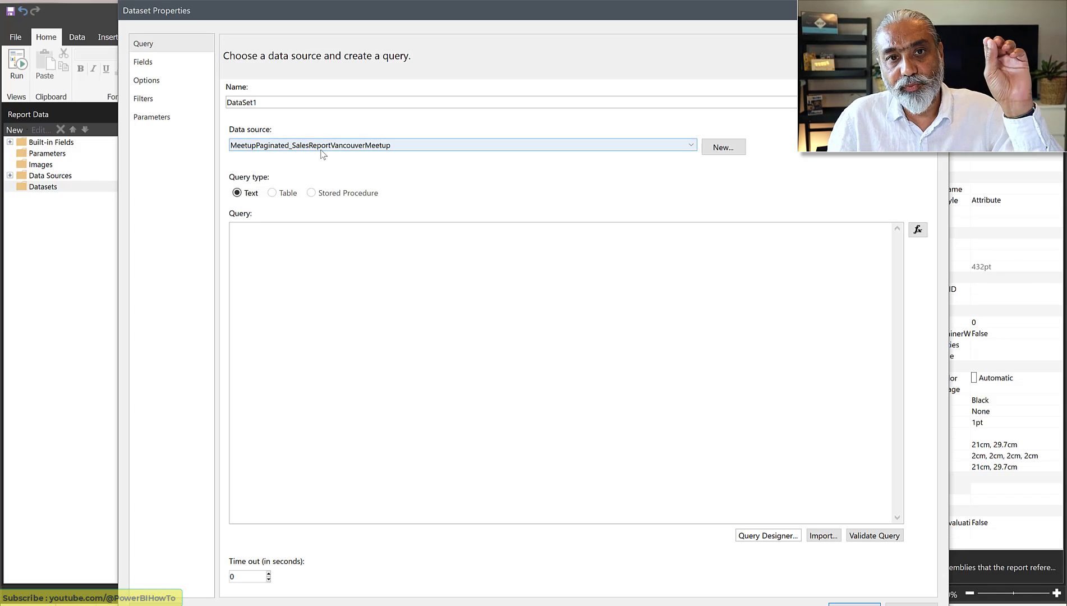
click(593, 386)
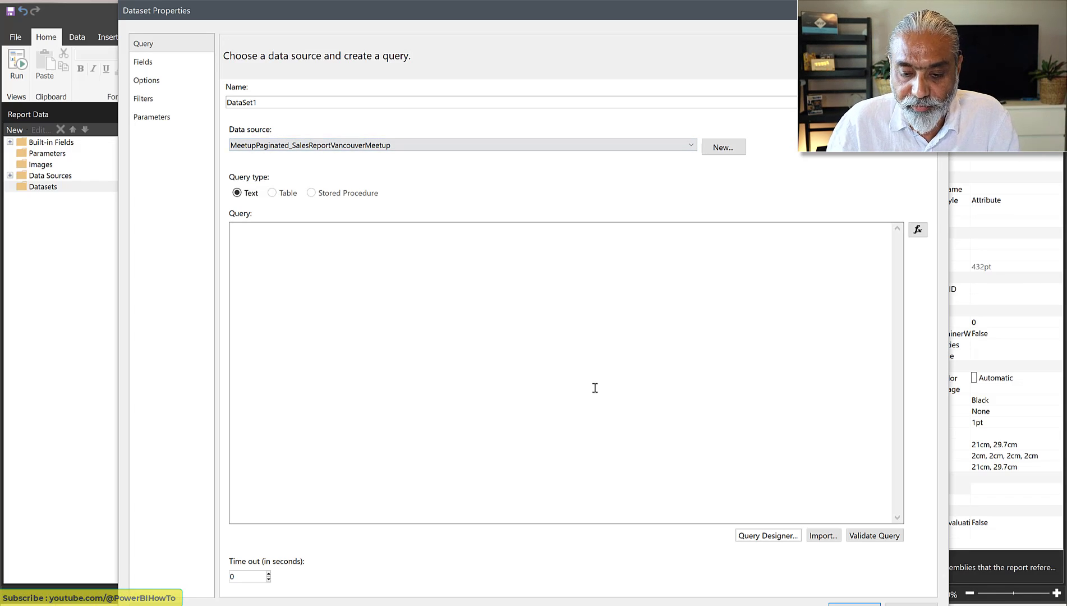
Build the dataset's query from the DimProduct Product and DimCustomer Customer fields in the Query Designer, and save the dataset.
click(759, 534)
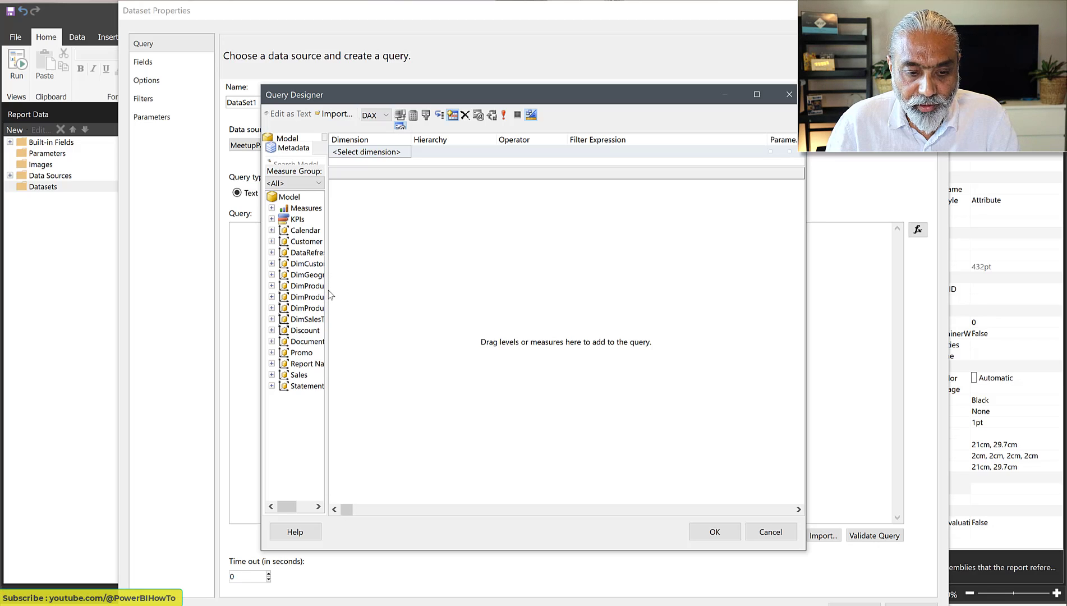
drag(361, 290, 375, 292)
click(272, 286)
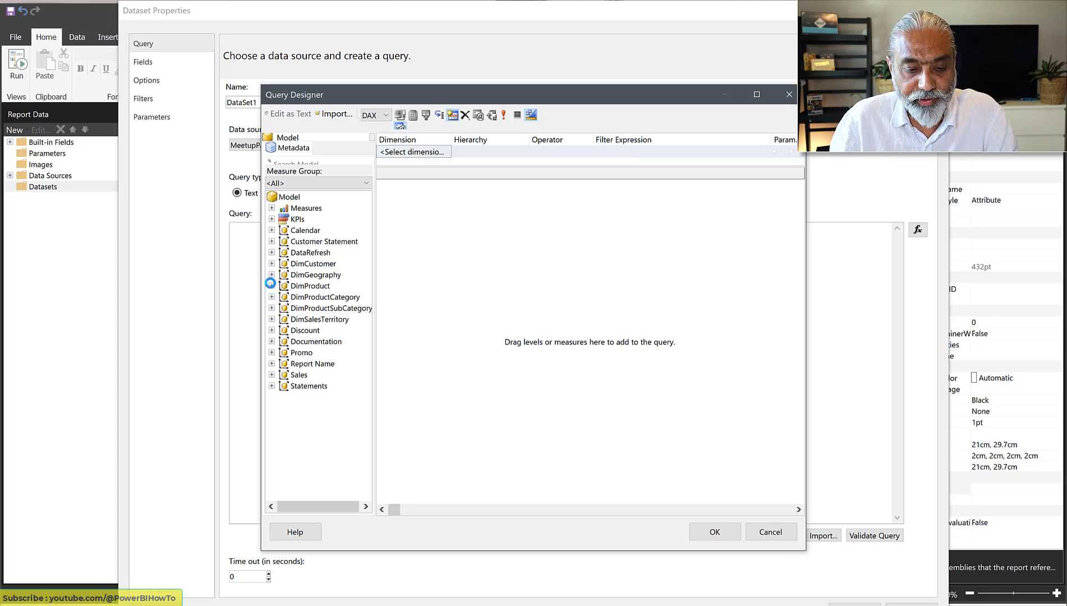
drag(315, 310, 478, 294)
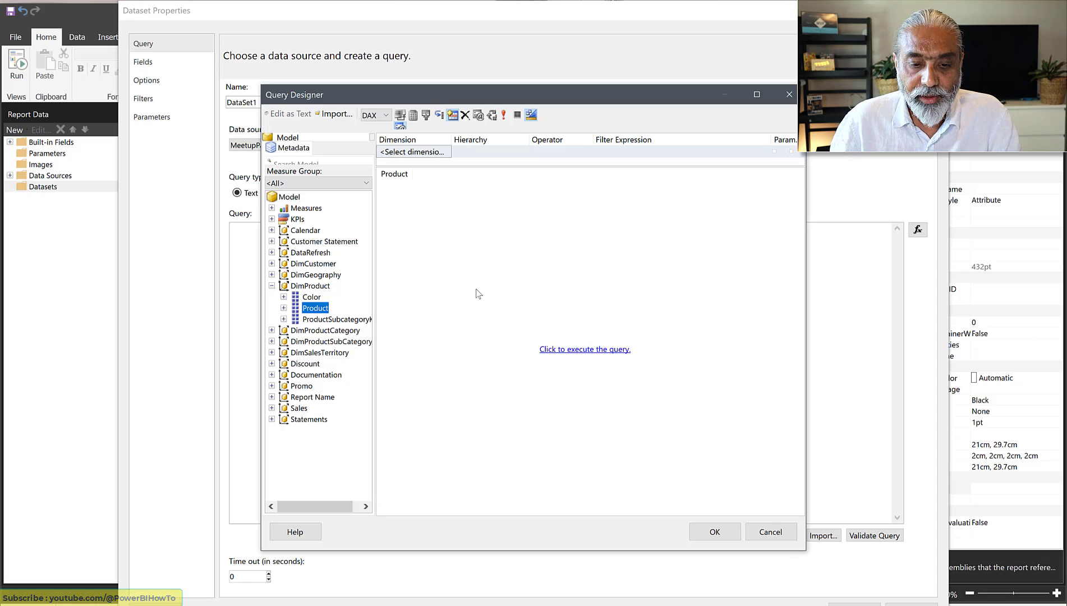
click(272, 263)
drag(315, 276, 488, 266)
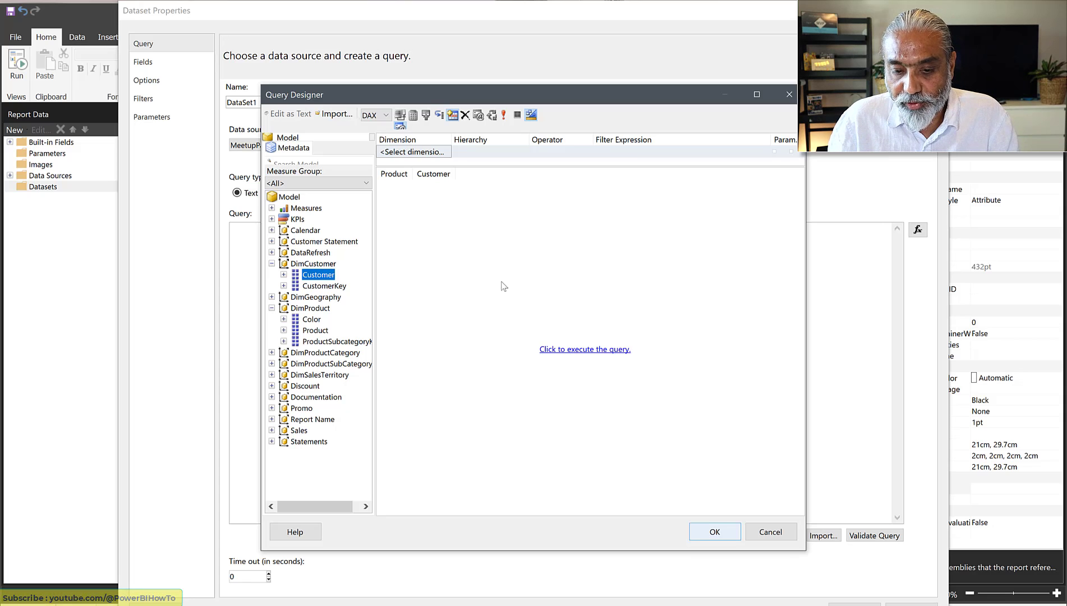
click(715, 532)
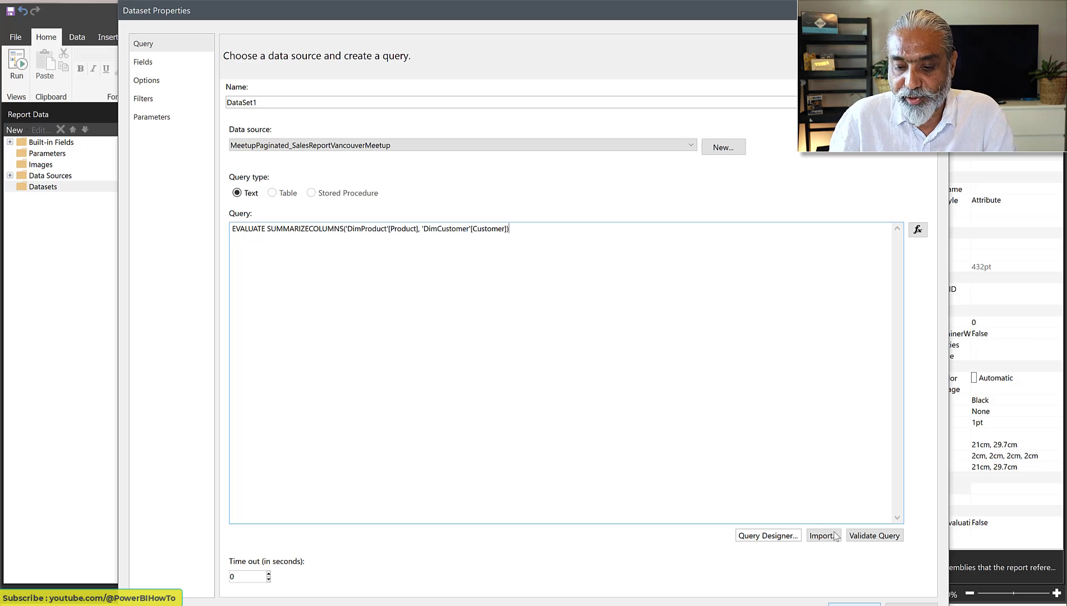
click(863, 604)
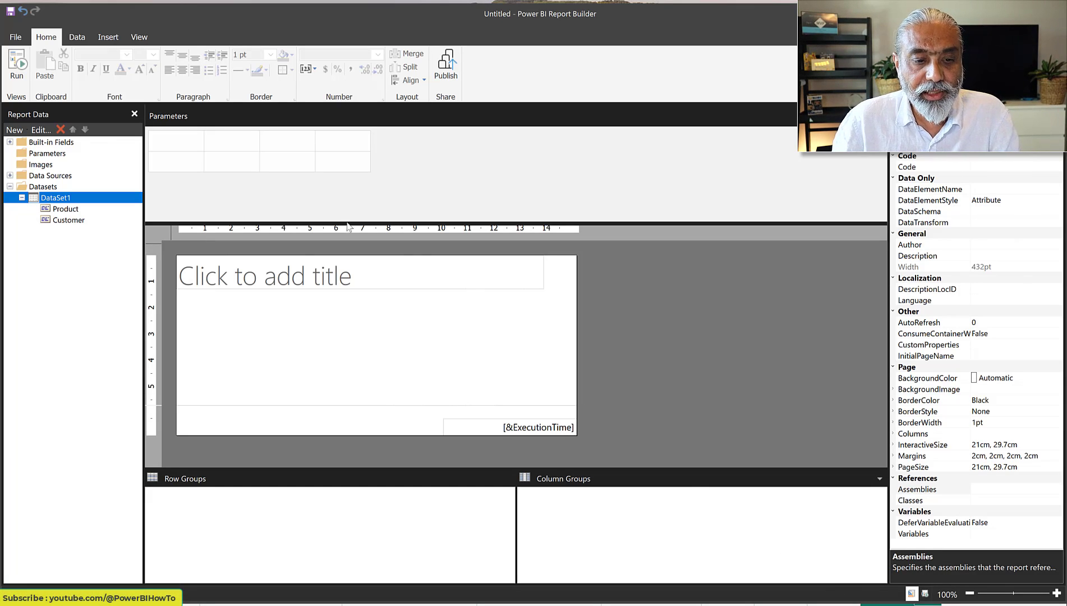
Insert an empty table in the report body just below the title box.
click(105, 39)
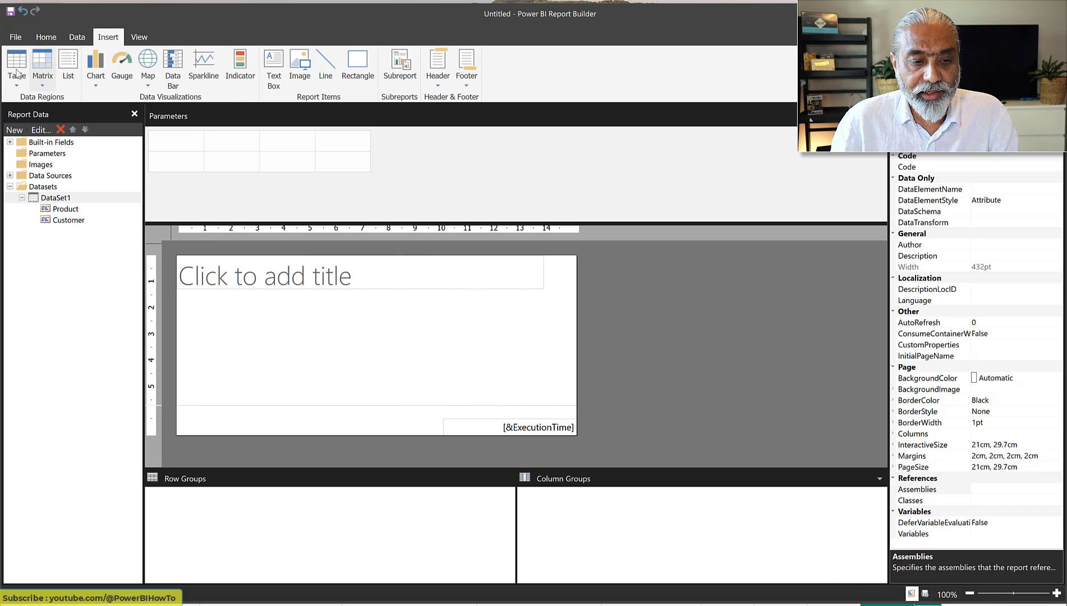
click(16, 74)
click(191, 308)
click(190, 308)
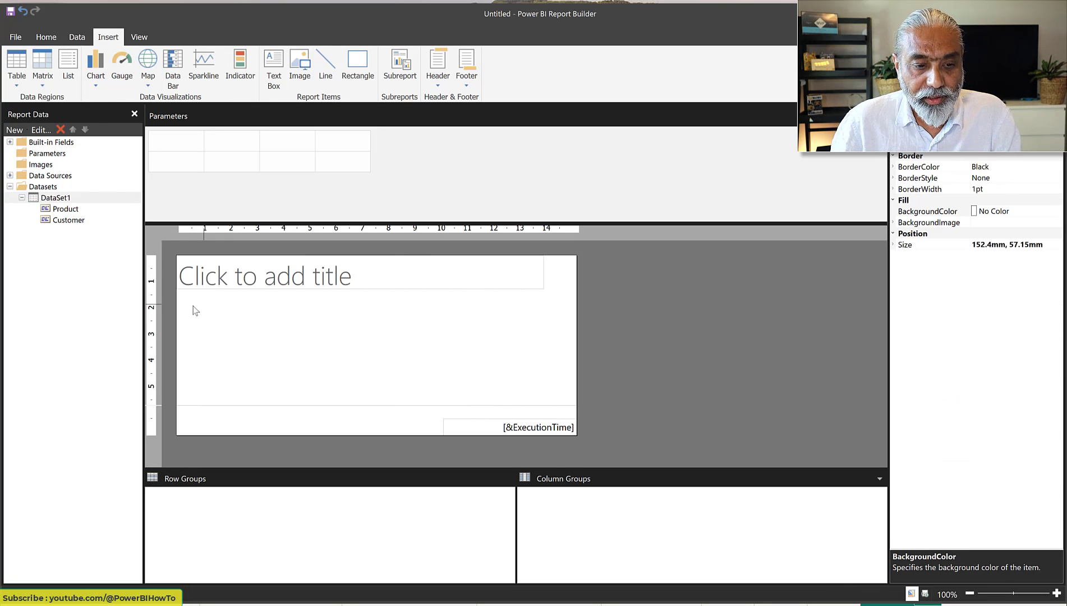
click(206, 308)
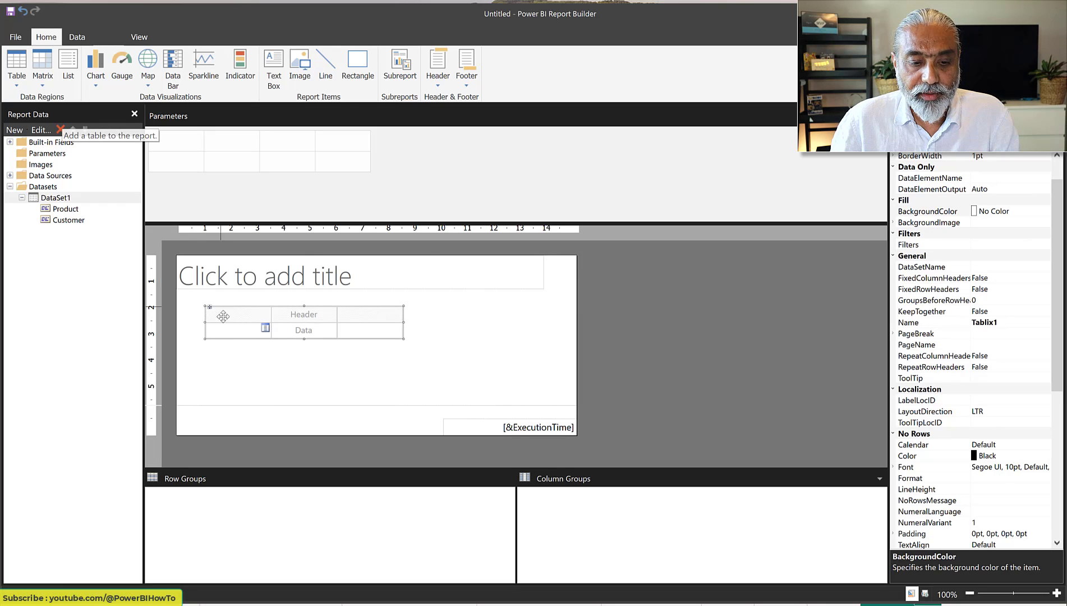
Assign the Customer field to the table's first data column and the Product field to its second.
click(266, 328)
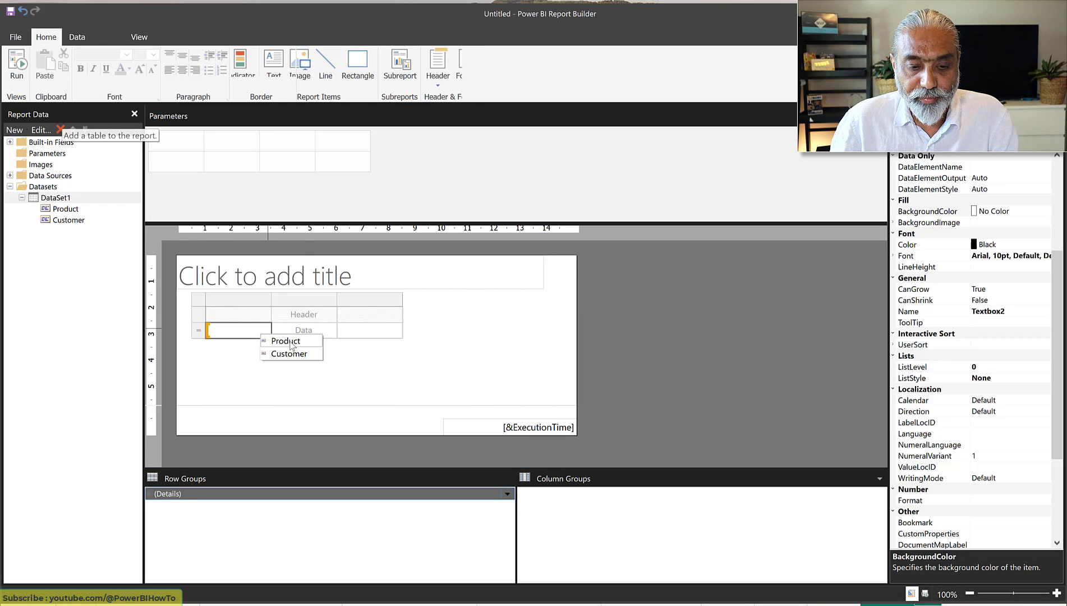
click(289, 353)
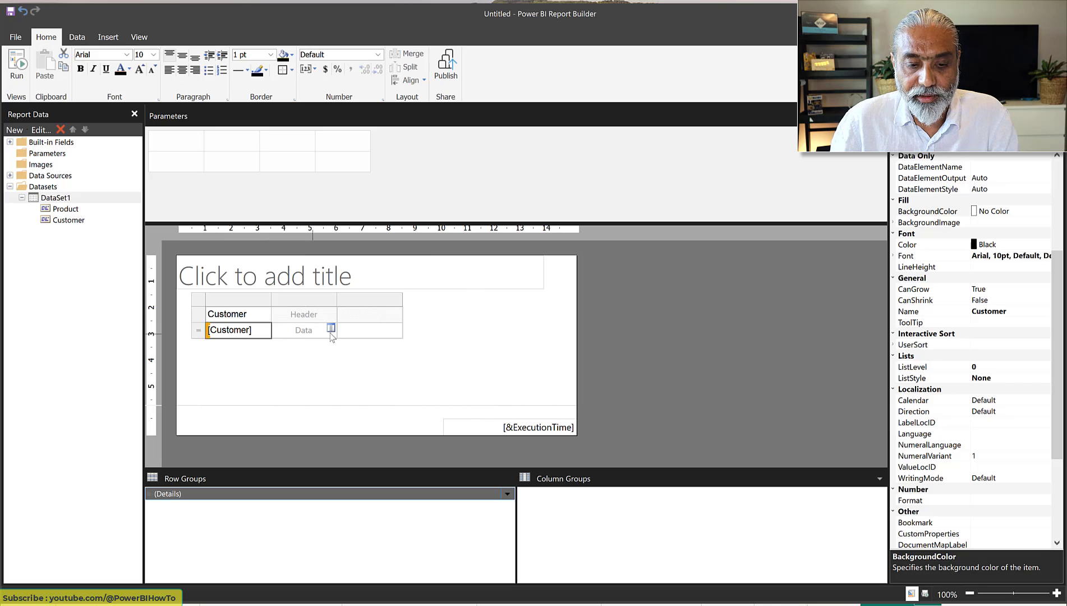
click(332, 330)
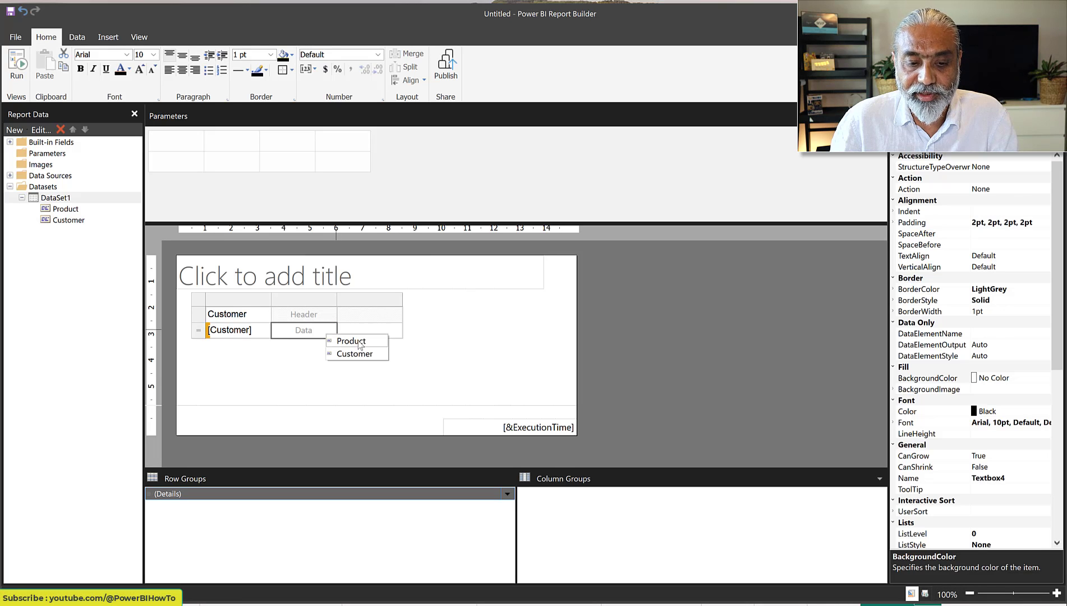
click(351, 341)
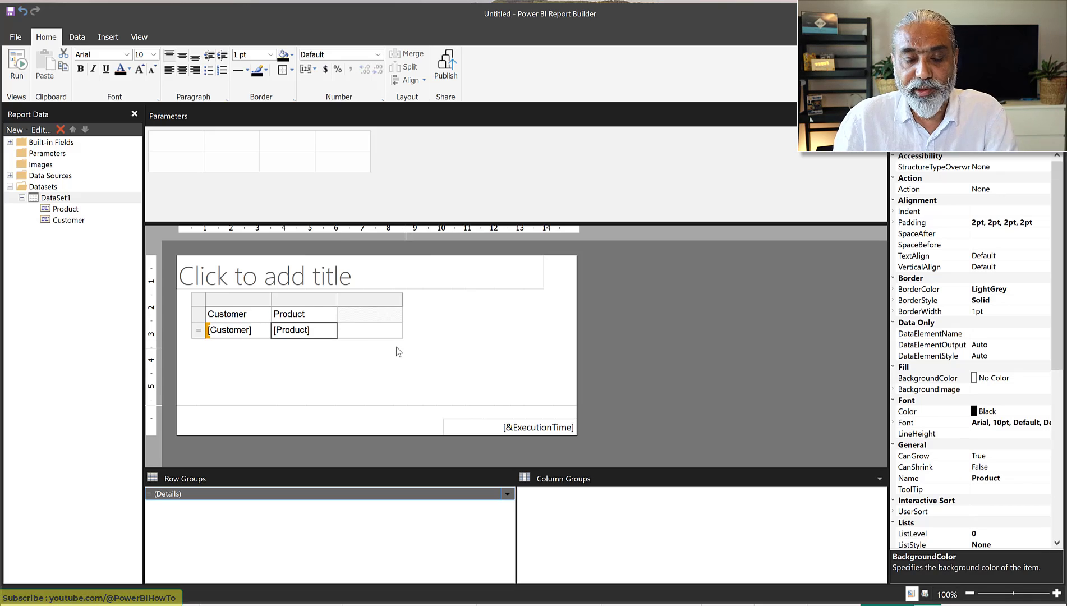
Try to run the report, stop its processing and return to the design view.
click(18, 65)
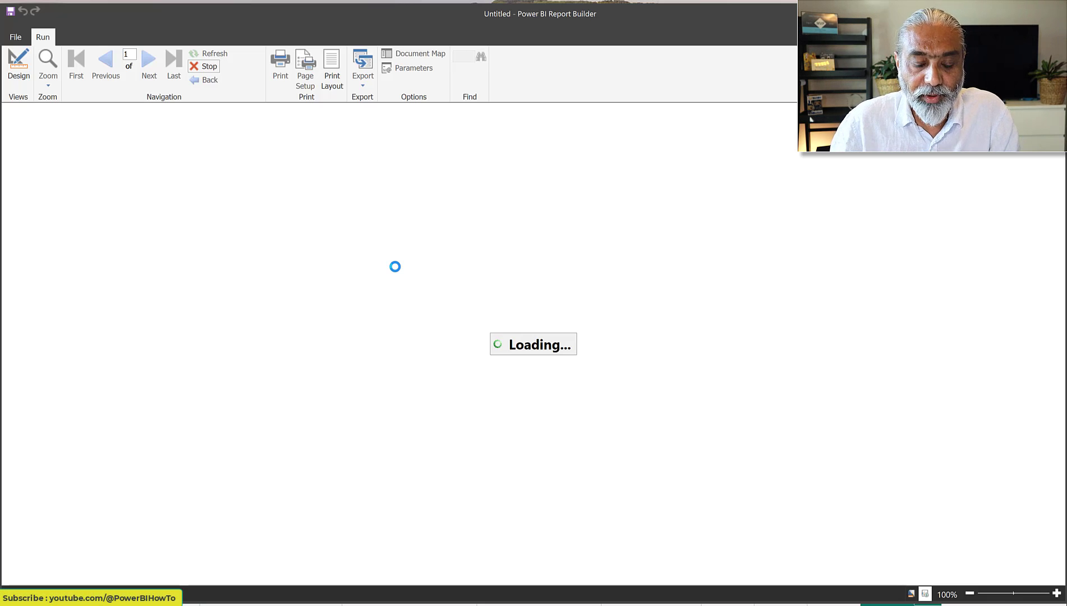
click(214, 65)
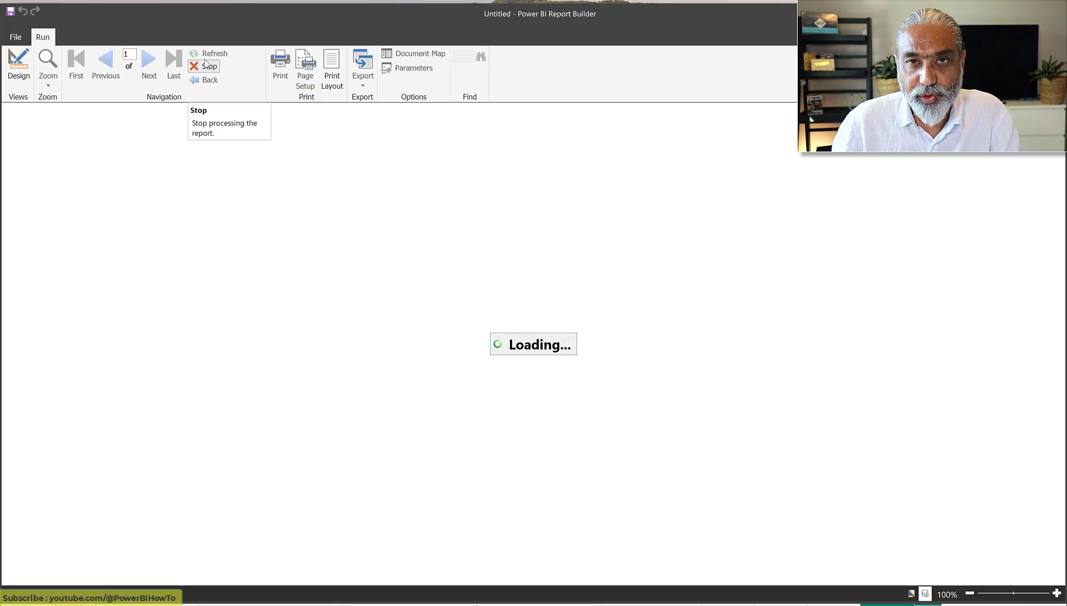
click(206, 63)
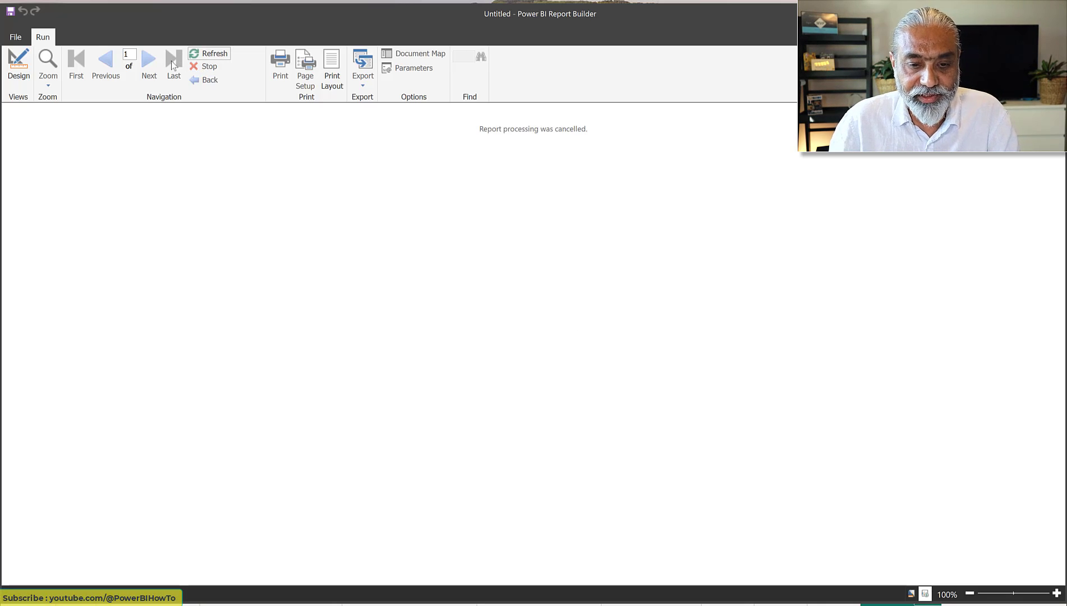
click(19, 64)
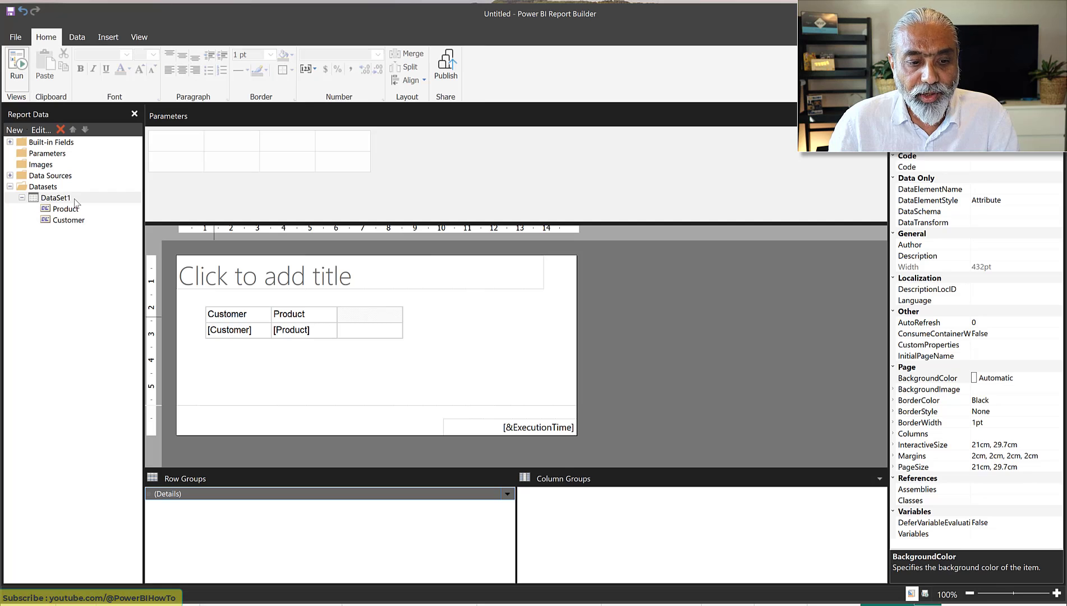
Edit DataSet1's query and add a filter on the DimCustomer Customer field, widening the Query Designer to reach its filter settings.
right_click(75, 200)
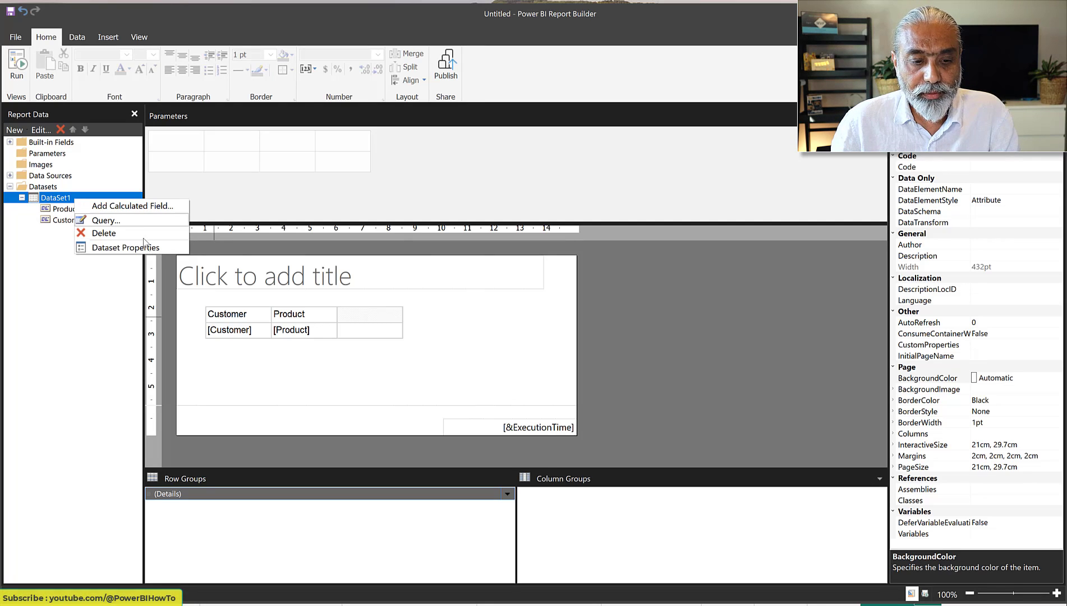
click(130, 221)
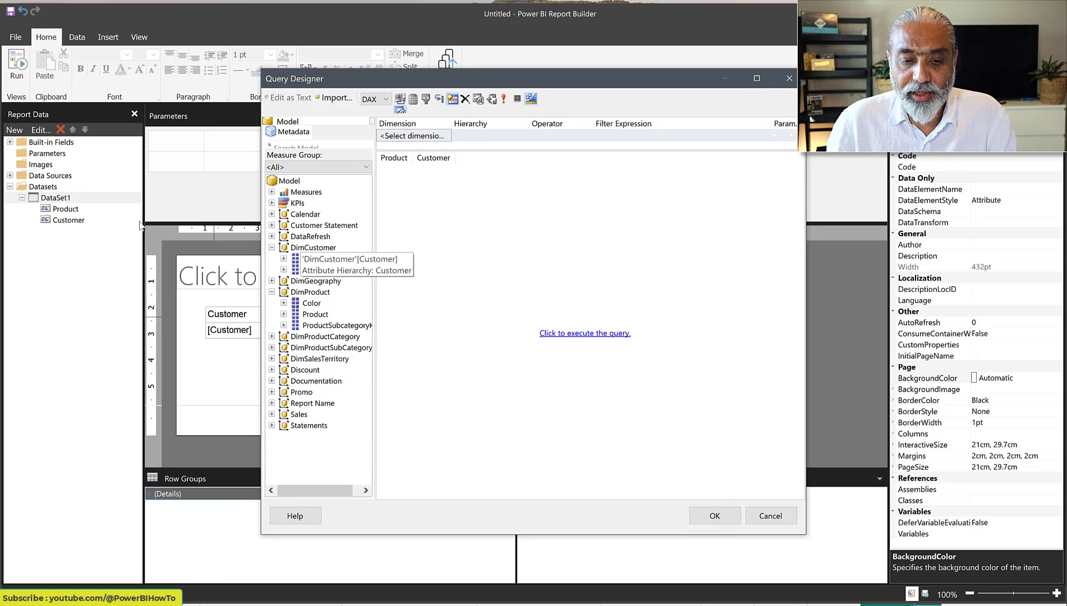
drag(316, 262, 421, 144)
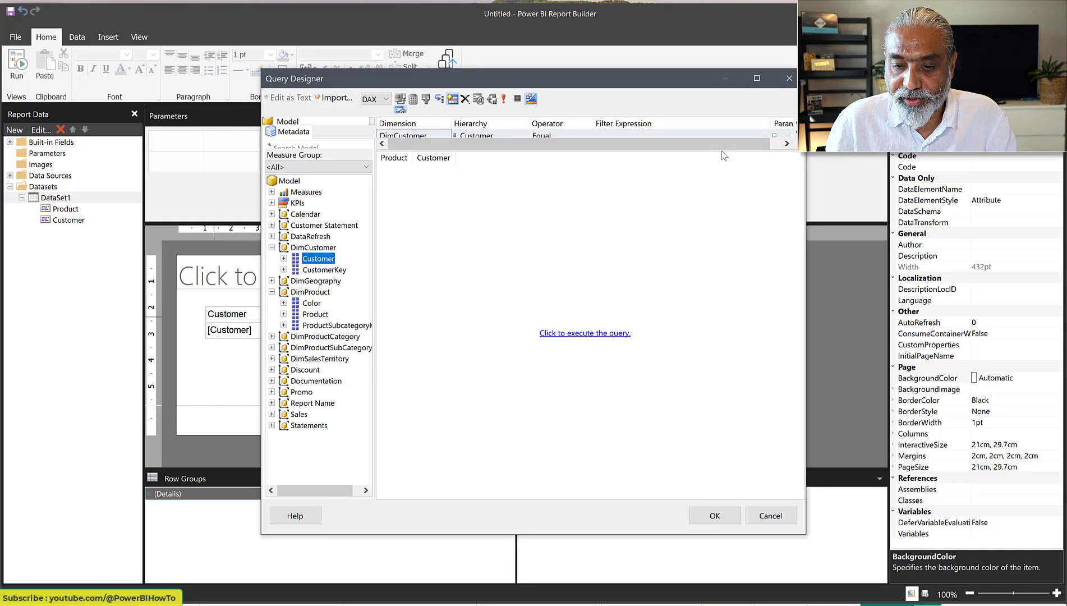
drag(836, 165, 839, 170)
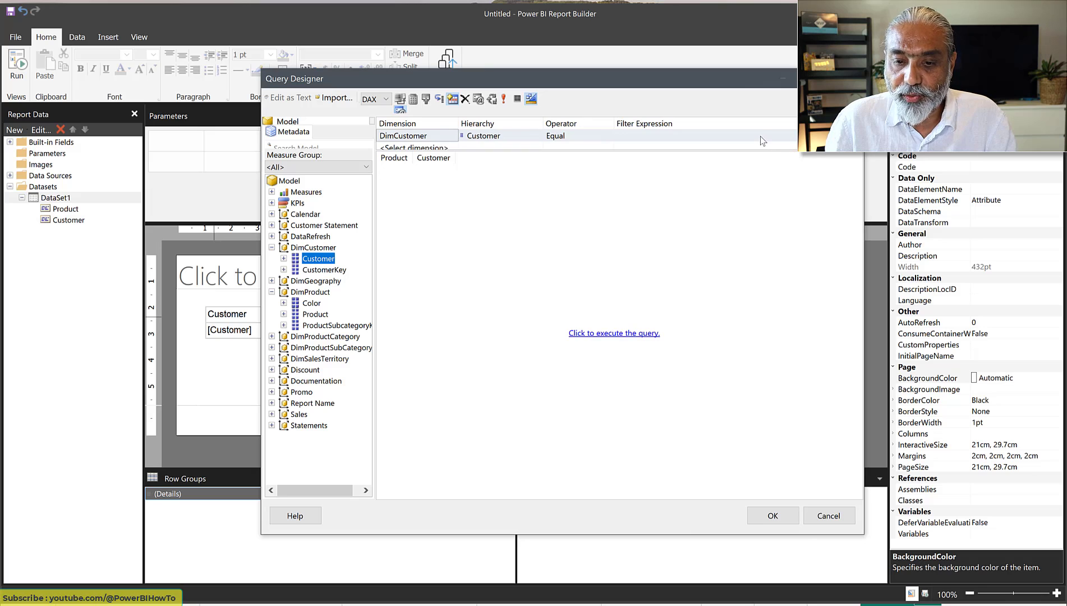
Set the DimCustomer Customer filter to equal the first customer listed under All, and accept the edited query.
click(791, 138)
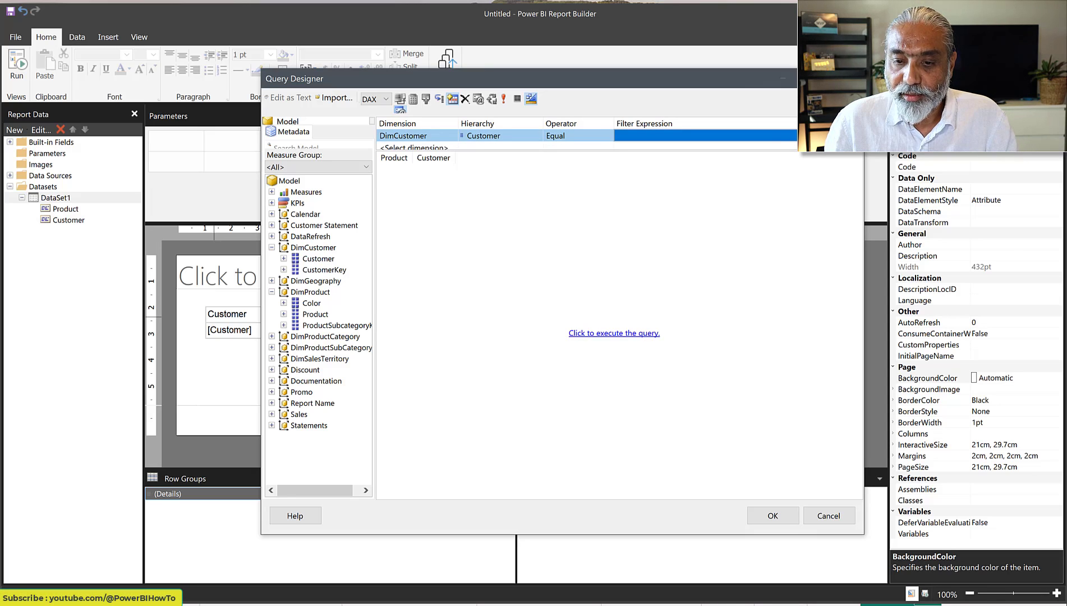
click(791, 135)
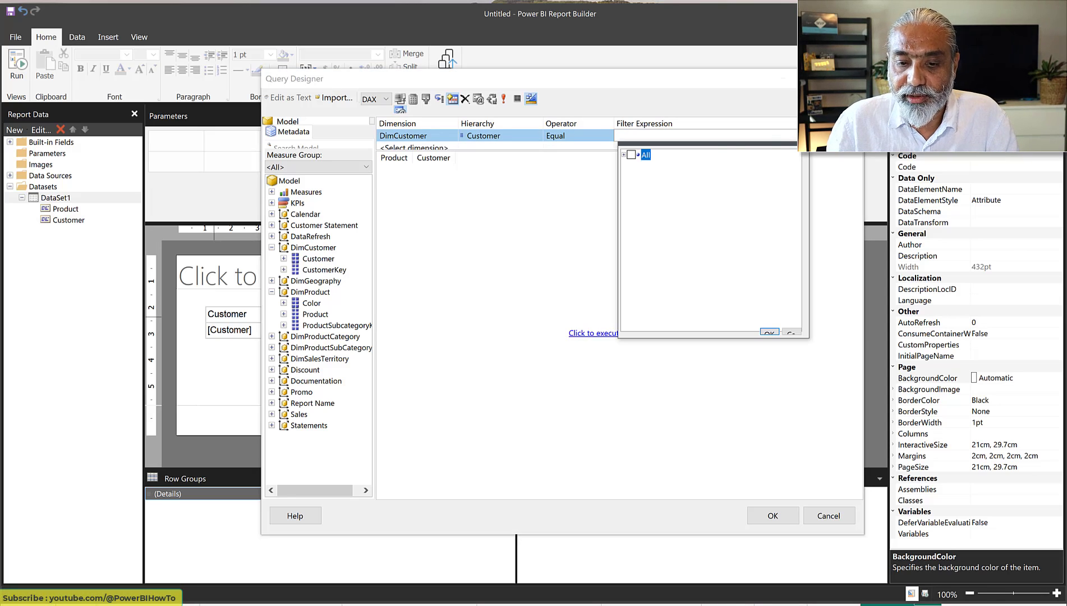
click(624, 156)
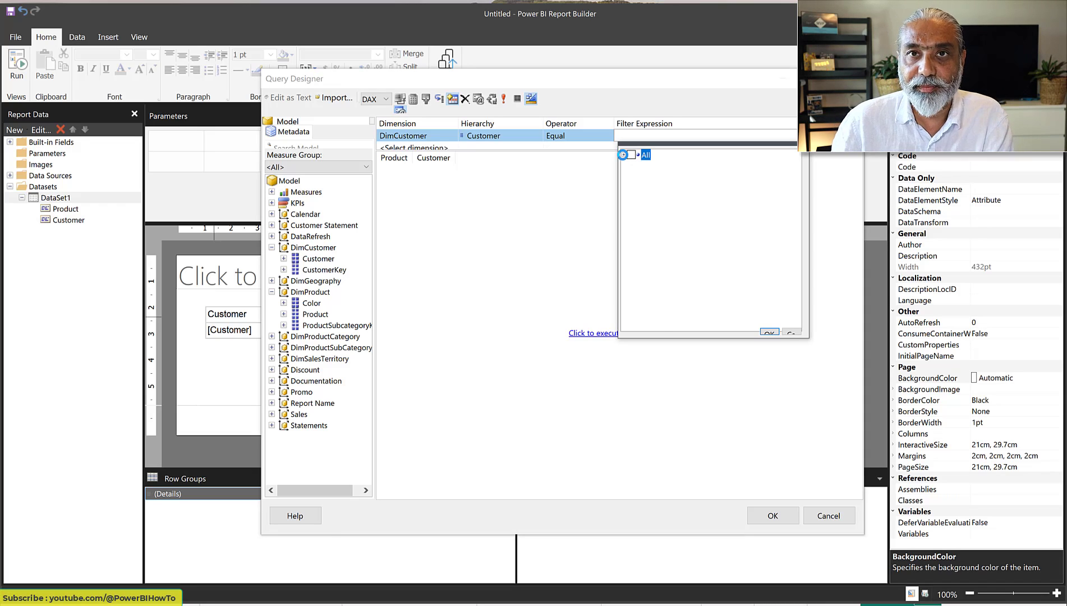
click(636, 166)
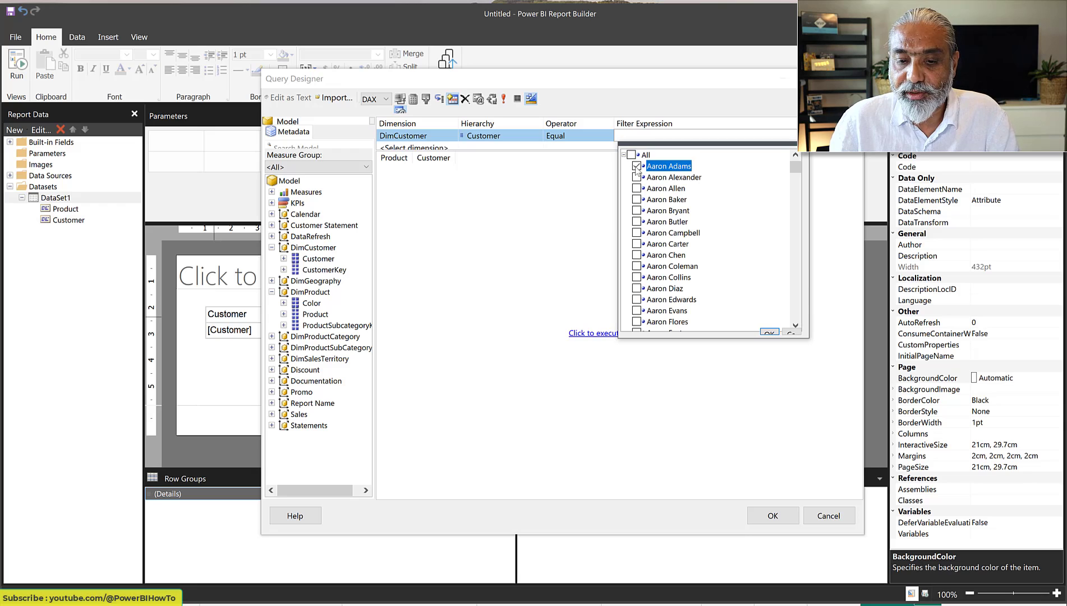
click(769, 331)
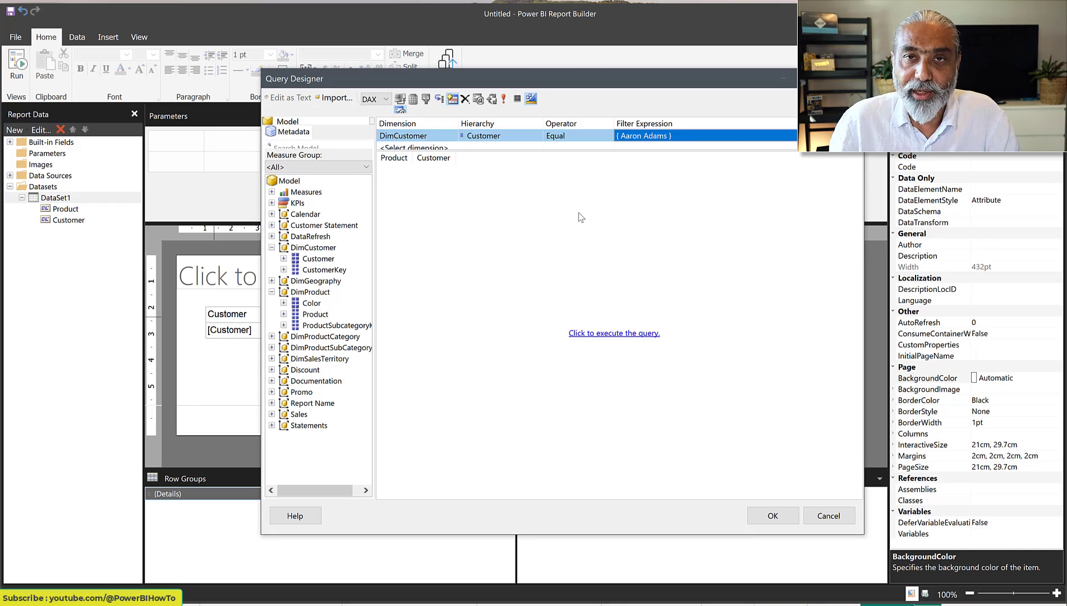
click(772, 515)
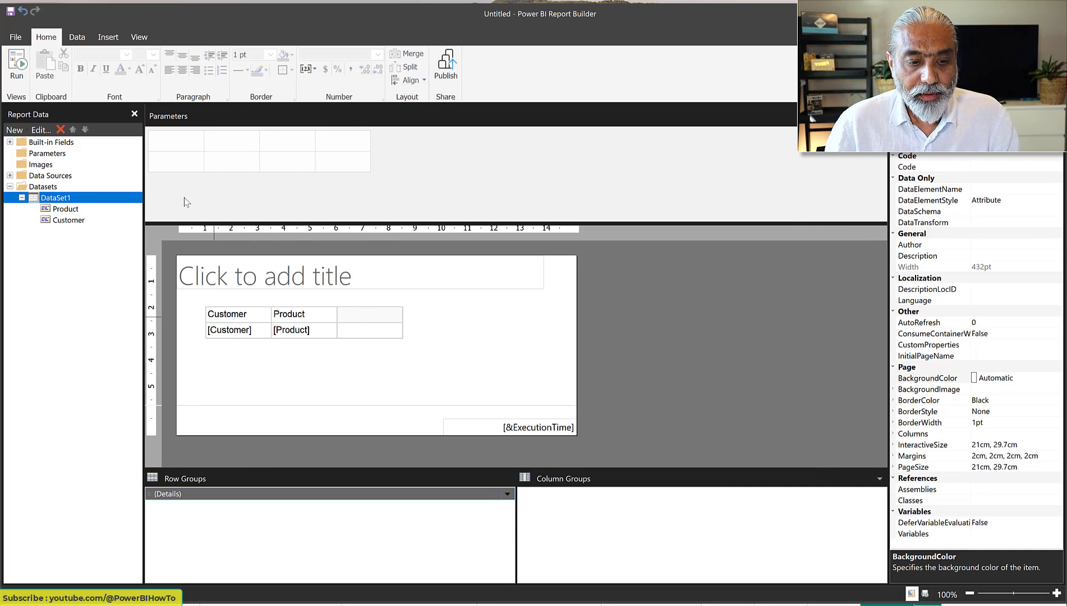
Examine the FILTER clause of the DAX query in DataSet1's properties, and close the properties.
right_click(83, 200)
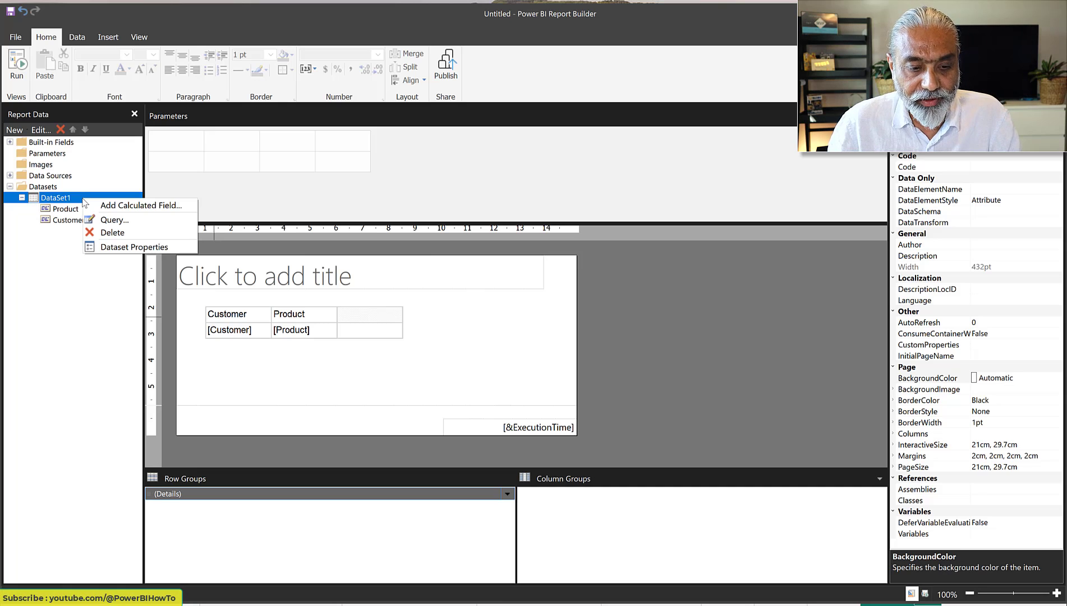
click(135, 249)
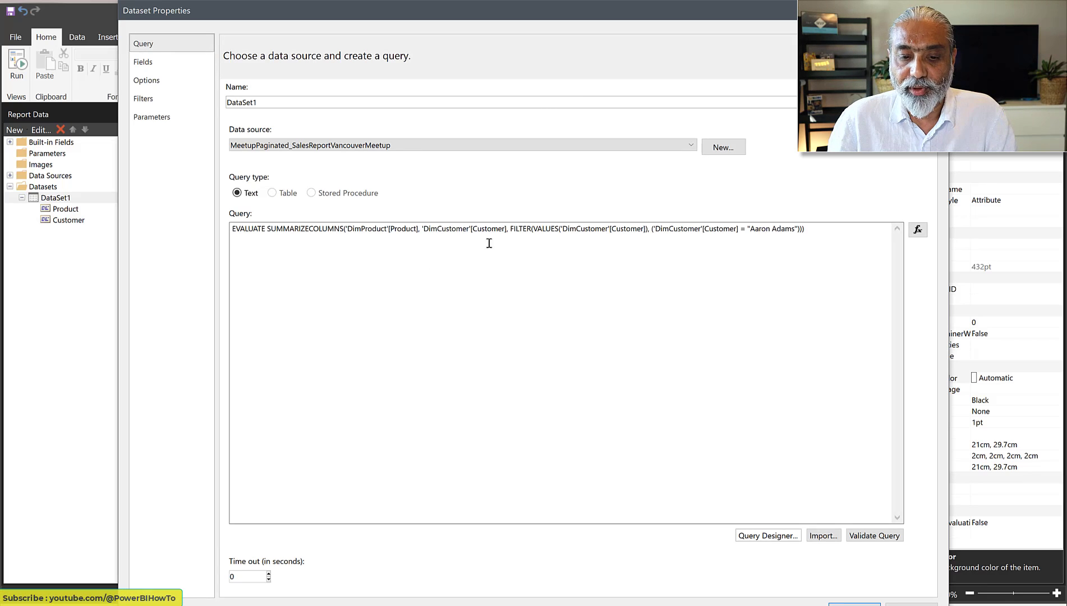
drag(516, 228, 537, 229)
drag(629, 229, 681, 228)
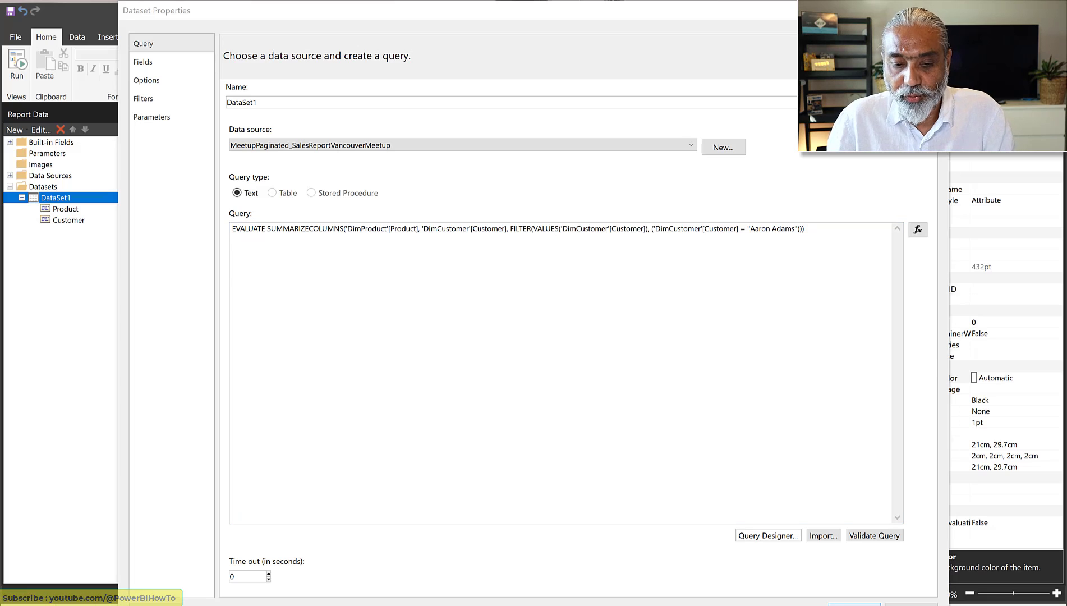
click(854, 603)
Run the report and review its customer and product rows from page 1 through page 4.
click(18, 66)
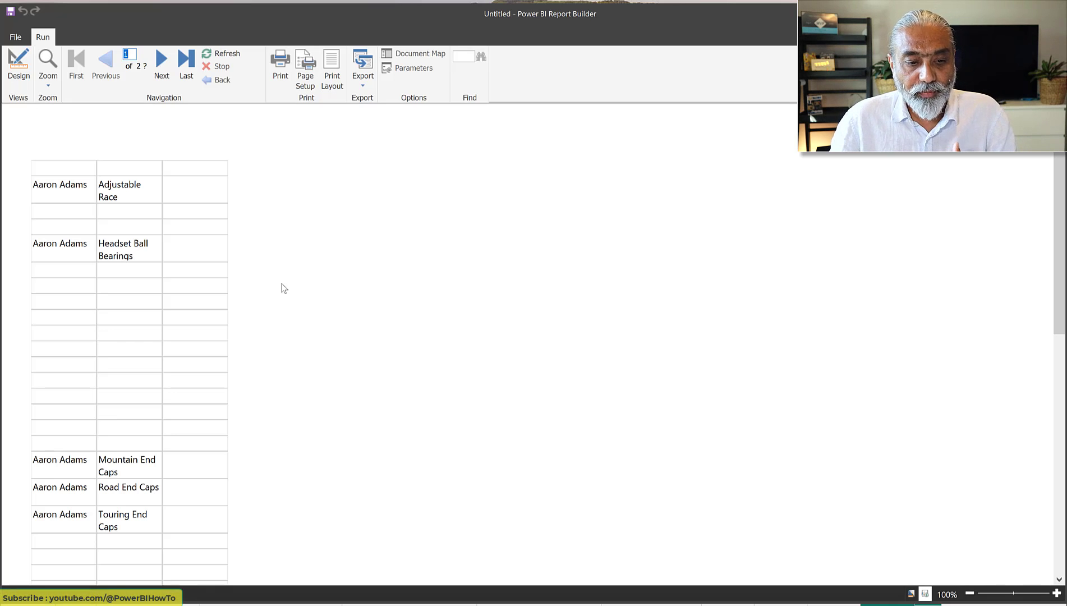
scroll(283, 287, down, 2)
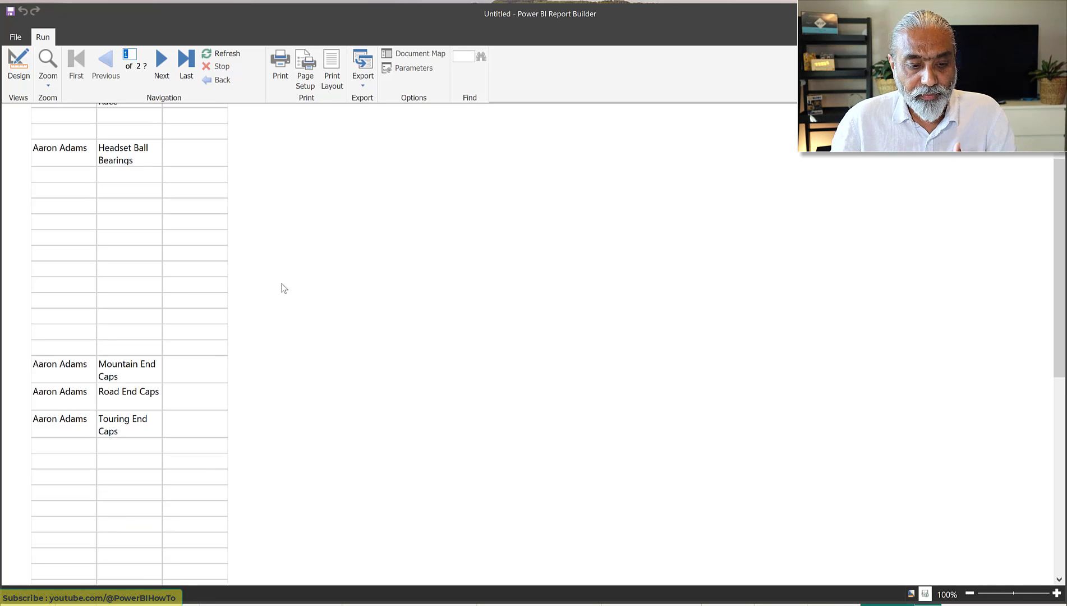
scroll(283, 288, down, 2)
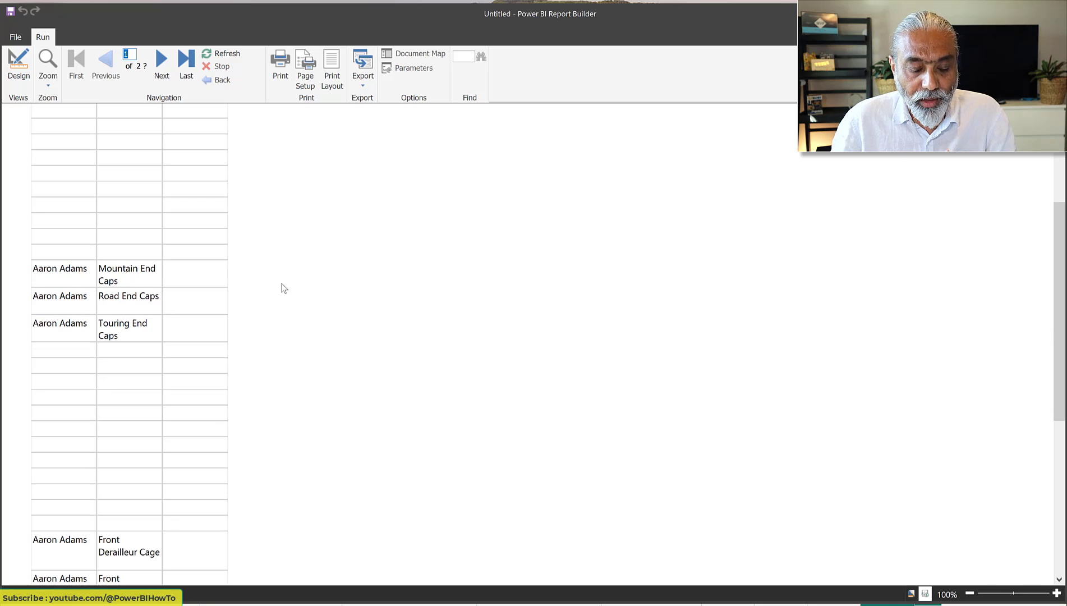
scroll(283, 287, up, 3)
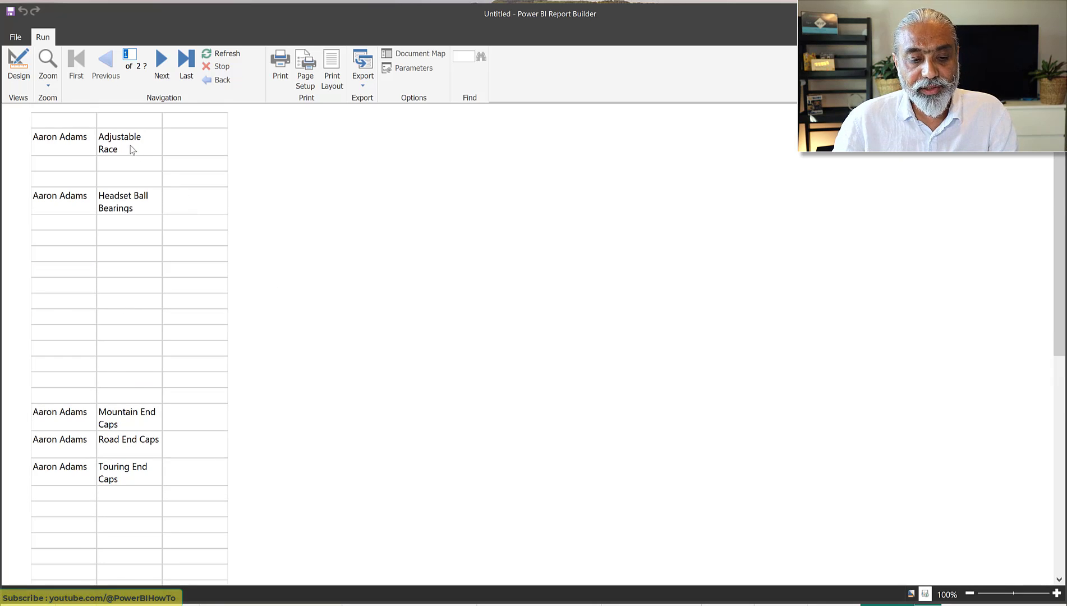
scroll(131, 147, down, 5)
scroll(133, 147, down, 10)
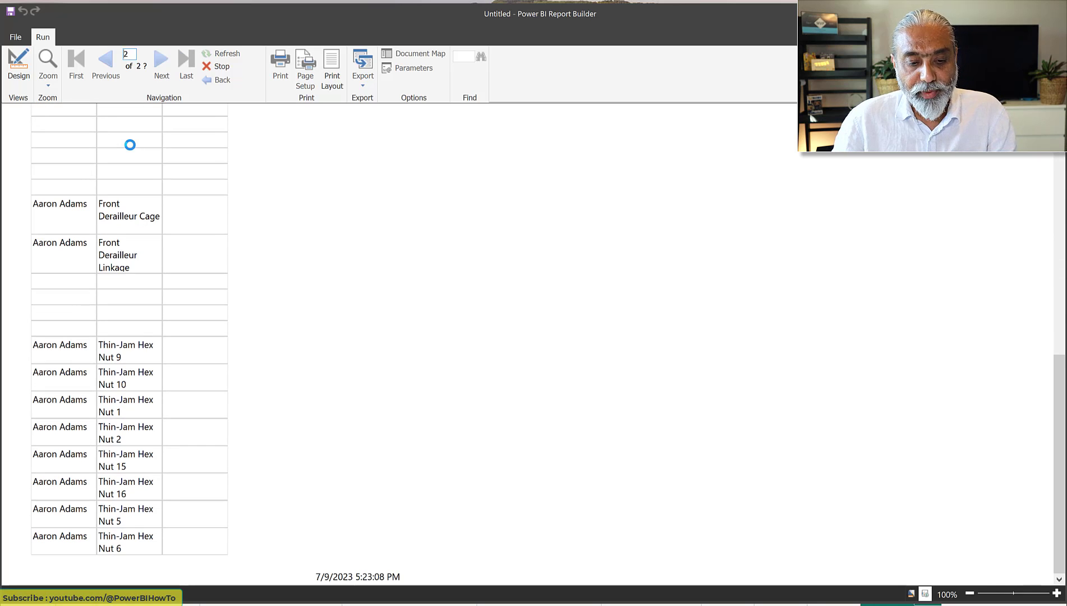
click(164, 64)
click(164, 63)
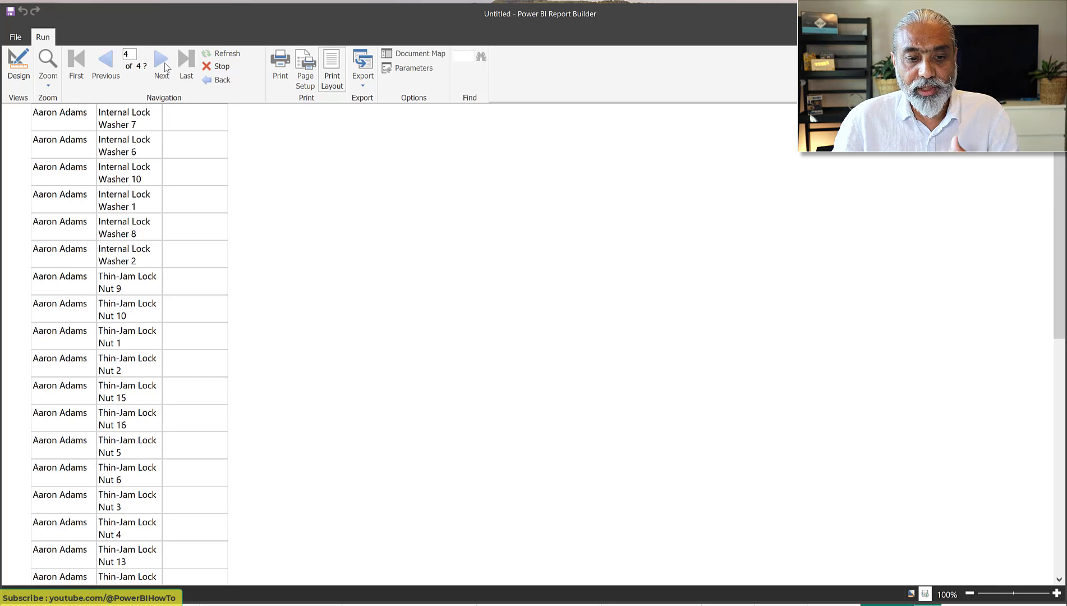
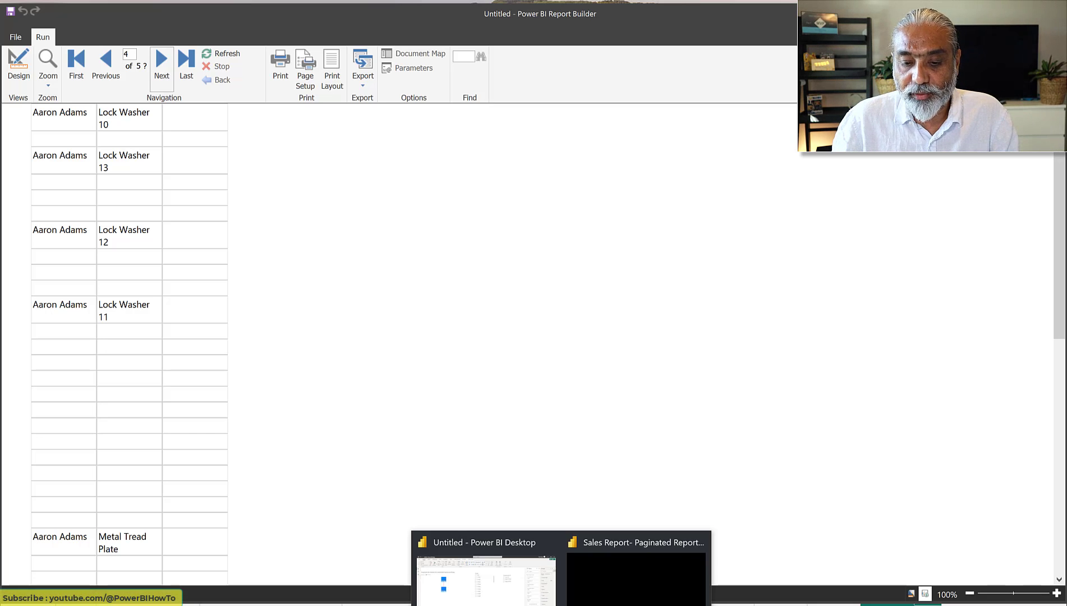
In the Sales Report model in Power BI Desktop, select the first customer in Page 4's Customer slicer, and return to Report Builder.
click(631, 596)
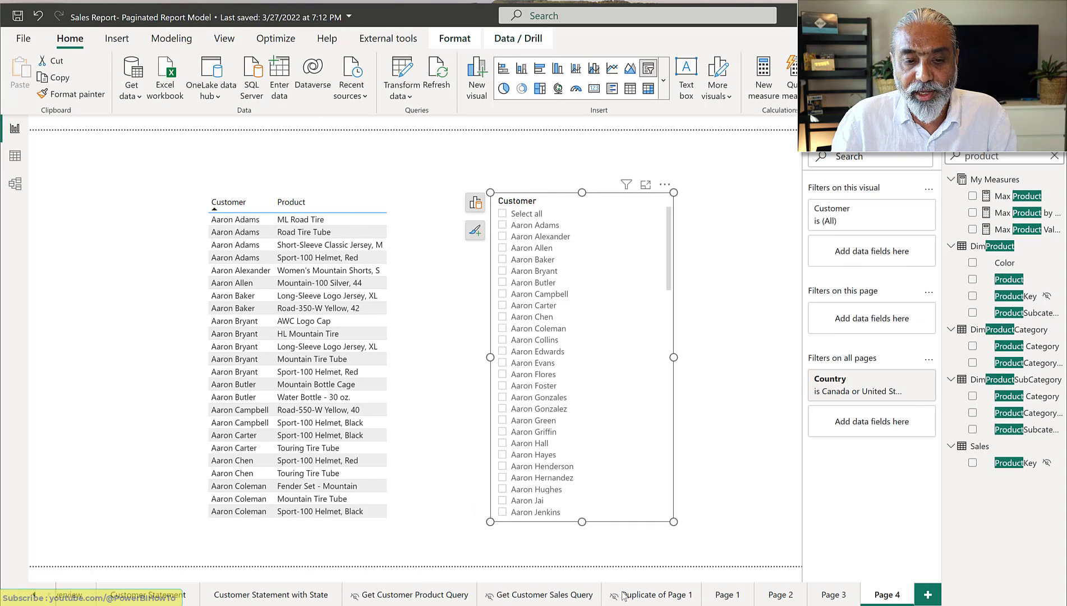
click(526, 229)
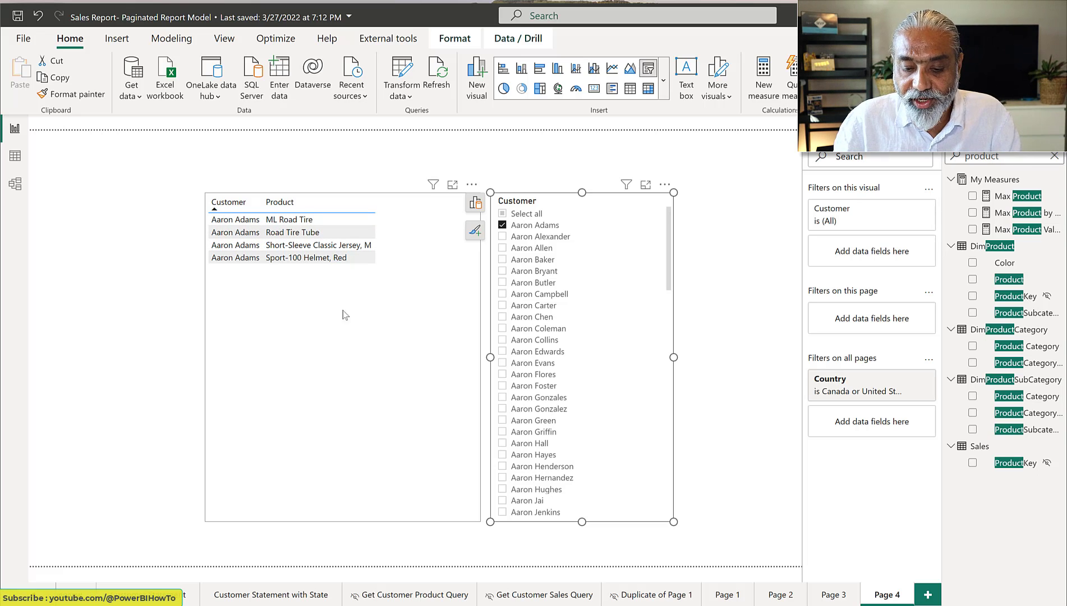
key(alt+Tab)
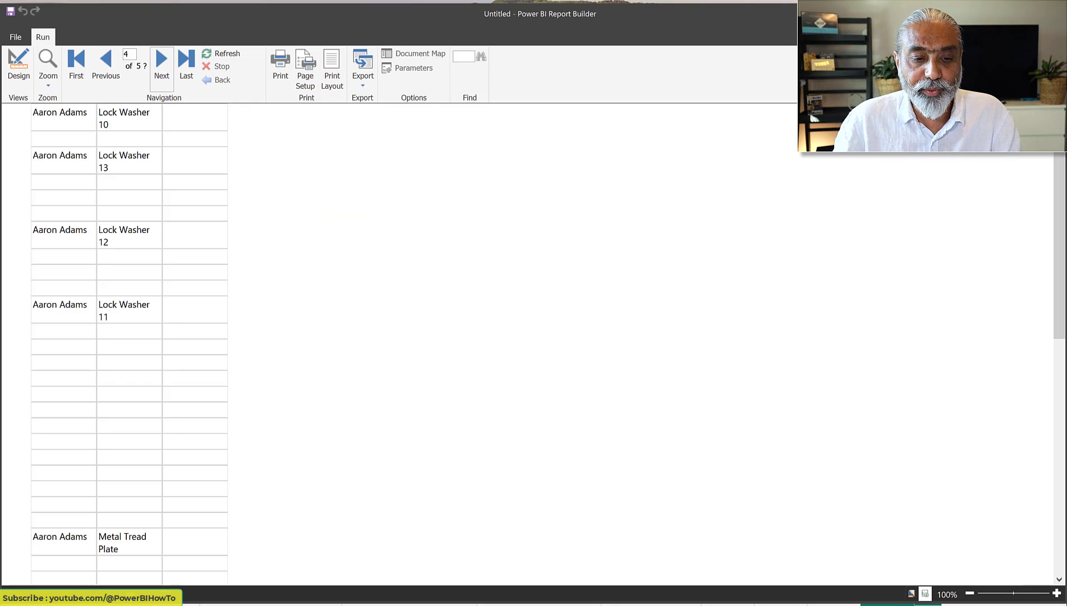
Check the rendered report's product rows up to page 6 and return to the design view.
click(165, 56)
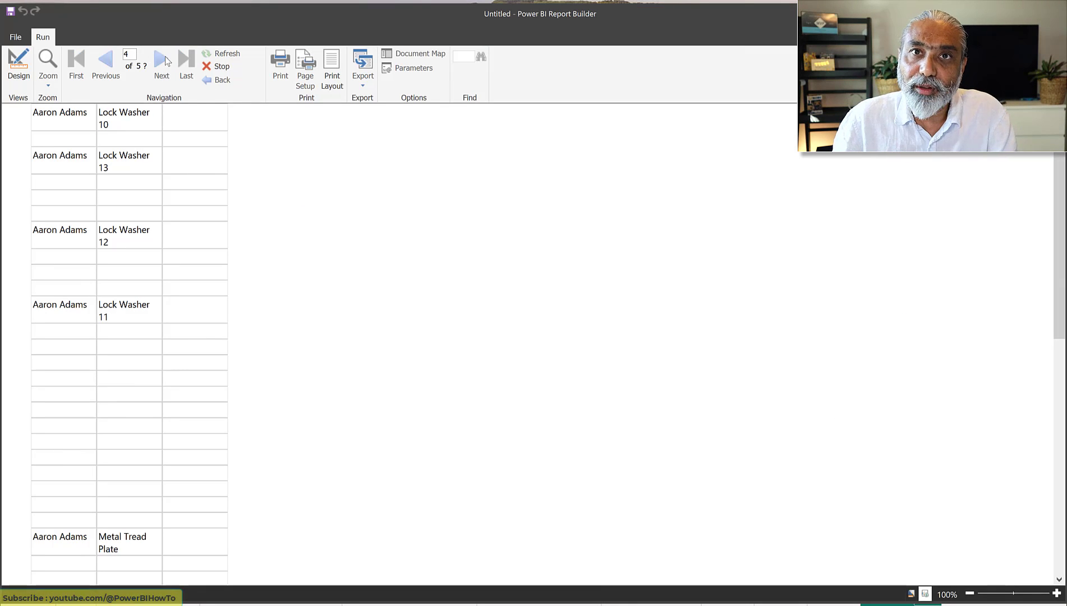
click(165, 56)
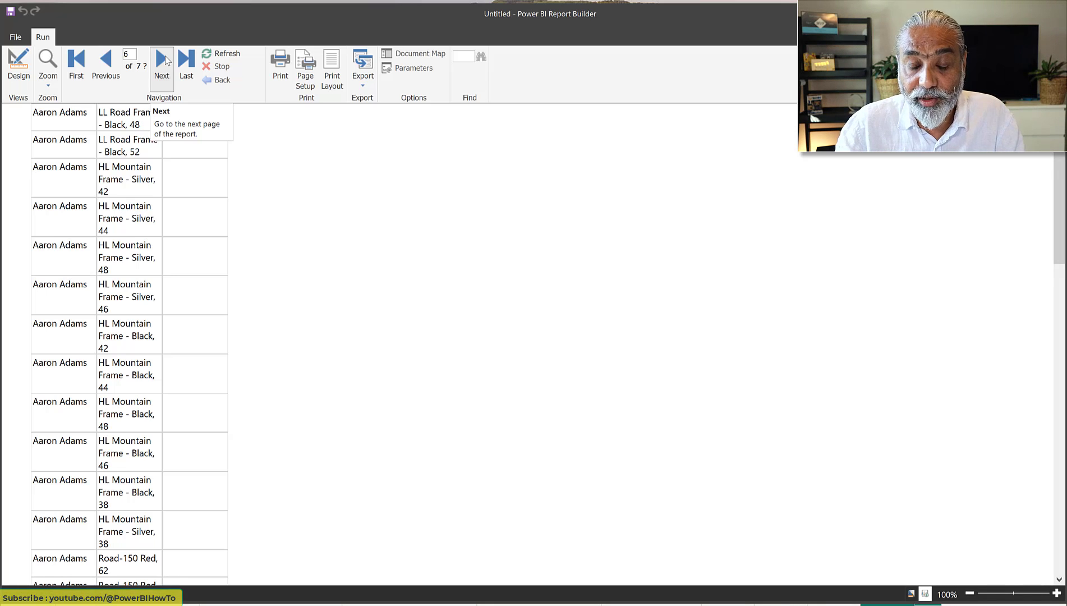
click(18, 73)
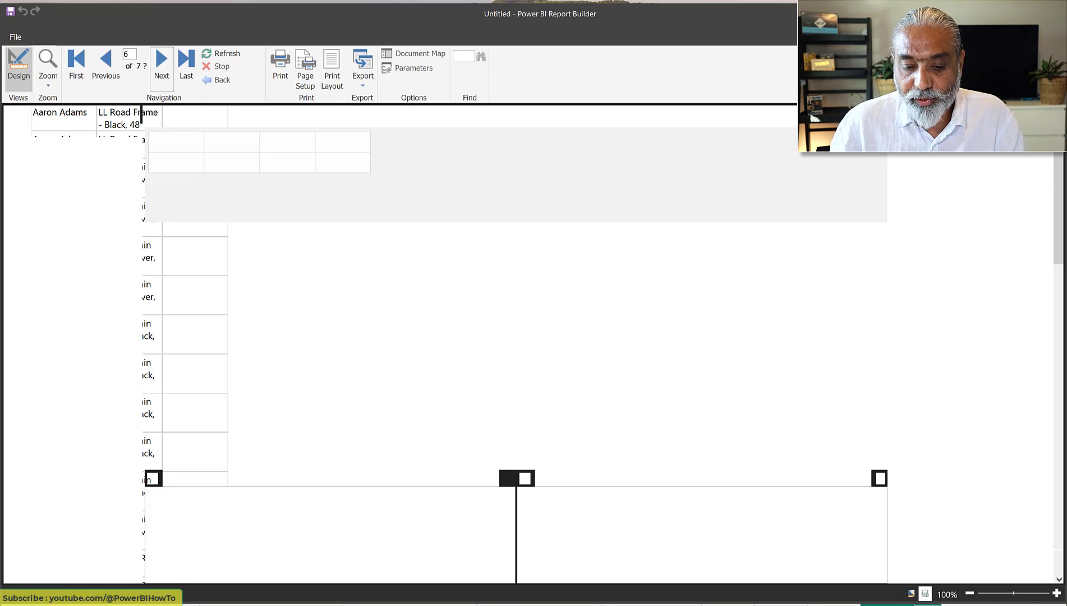
Switch to the Sales Report model in Power BI Desktop, select the Customer and Product table, and start a Performance analyzer recording.
mouse_move(561, 605)
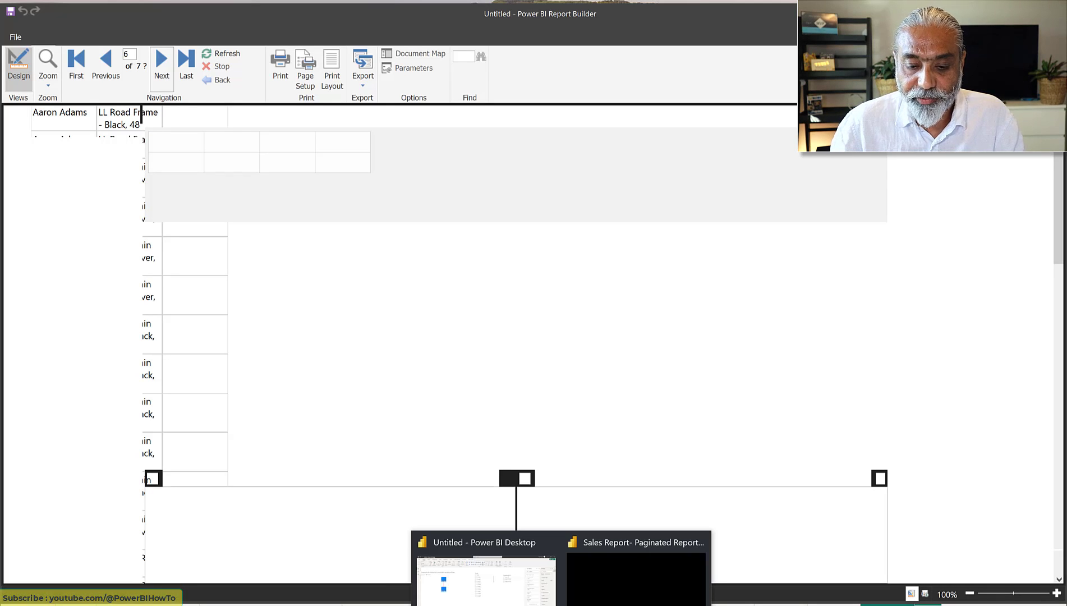
click(612, 567)
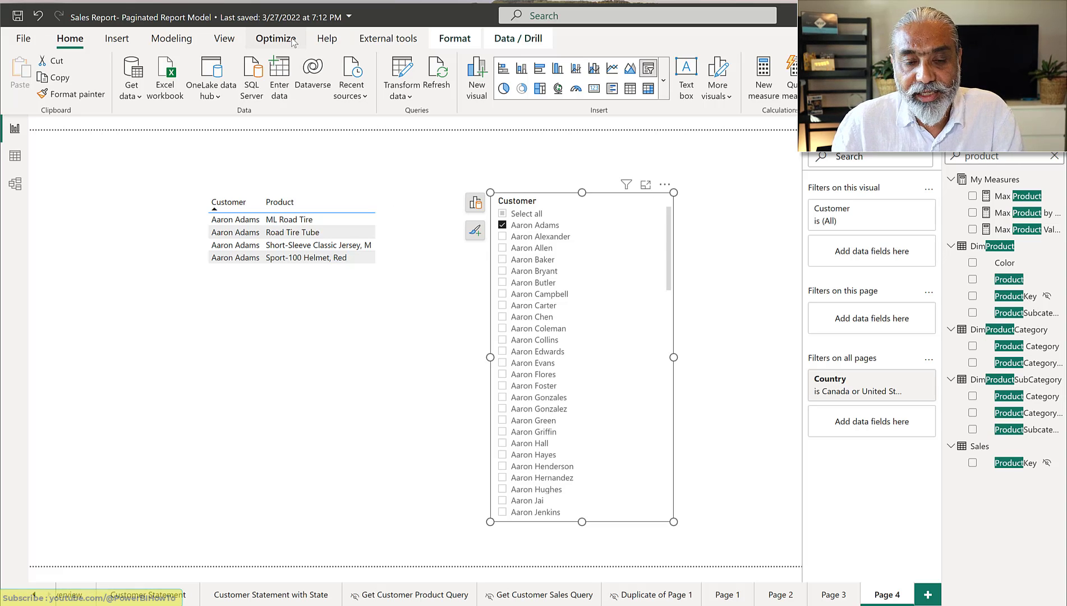
click(293, 42)
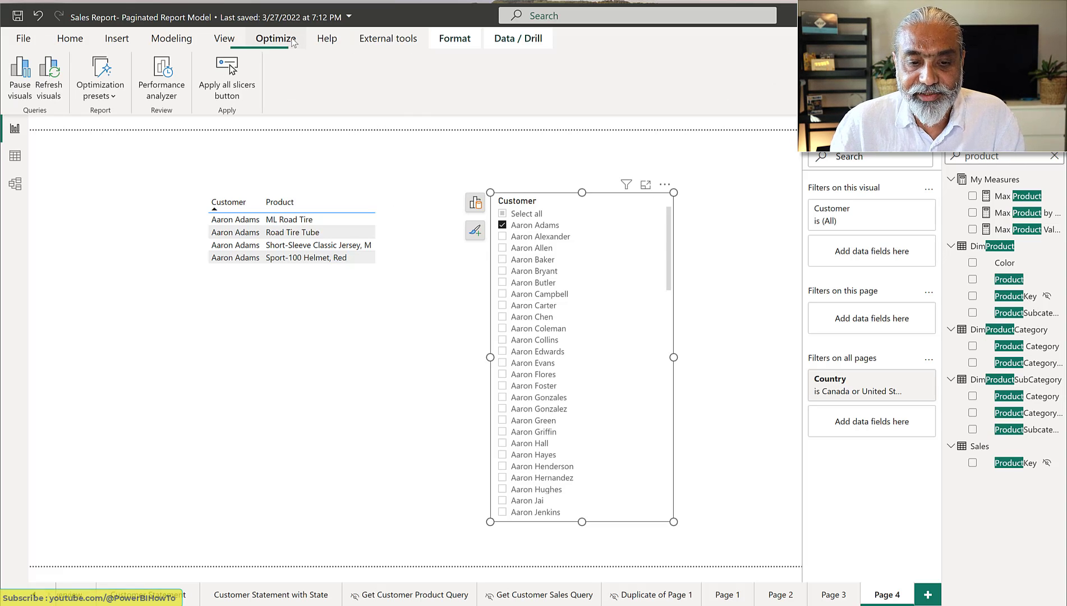
click(162, 76)
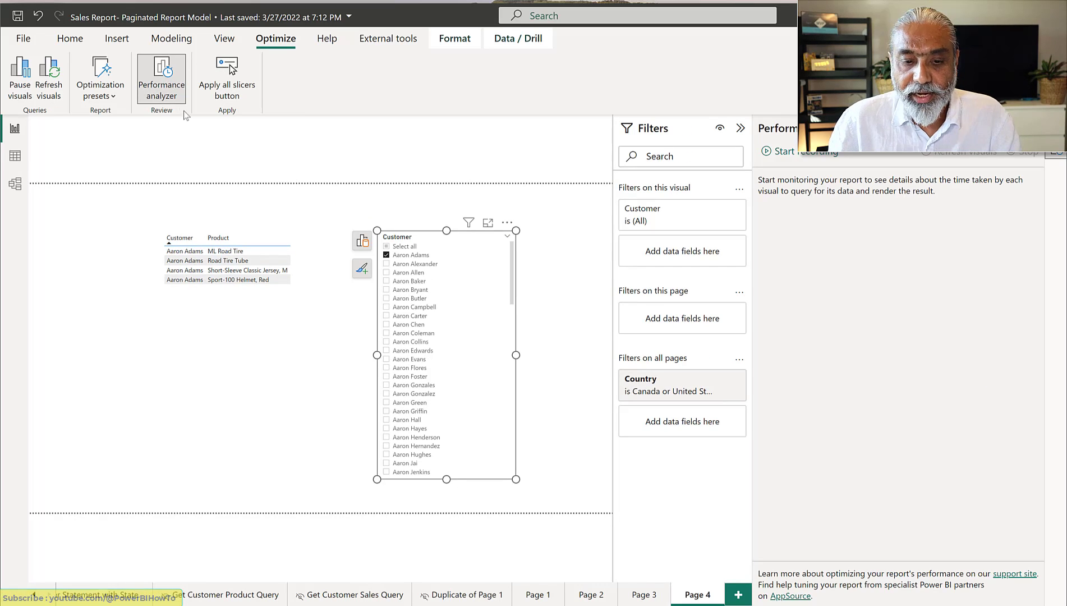
click(332, 236)
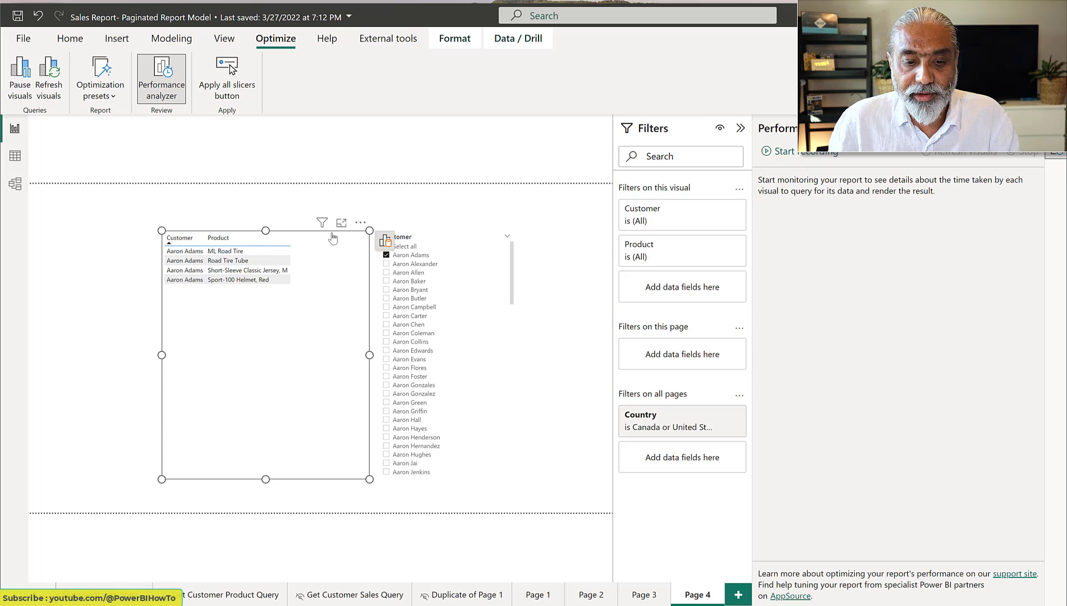
click(802, 156)
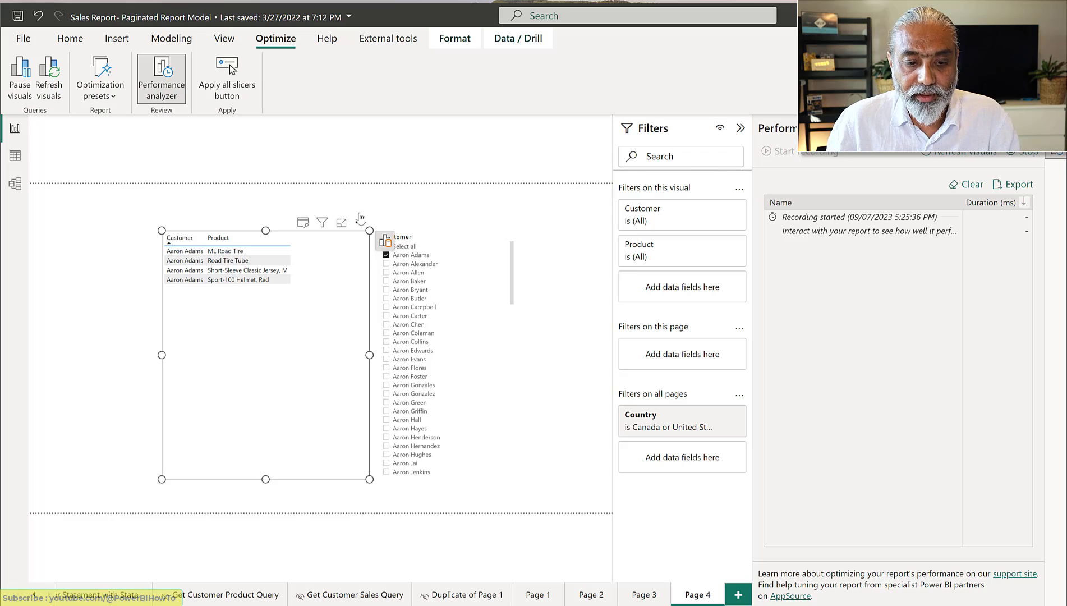
Analyze the Customer and Product table visual and copy its DAX query from the recorded results.
click(304, 223)
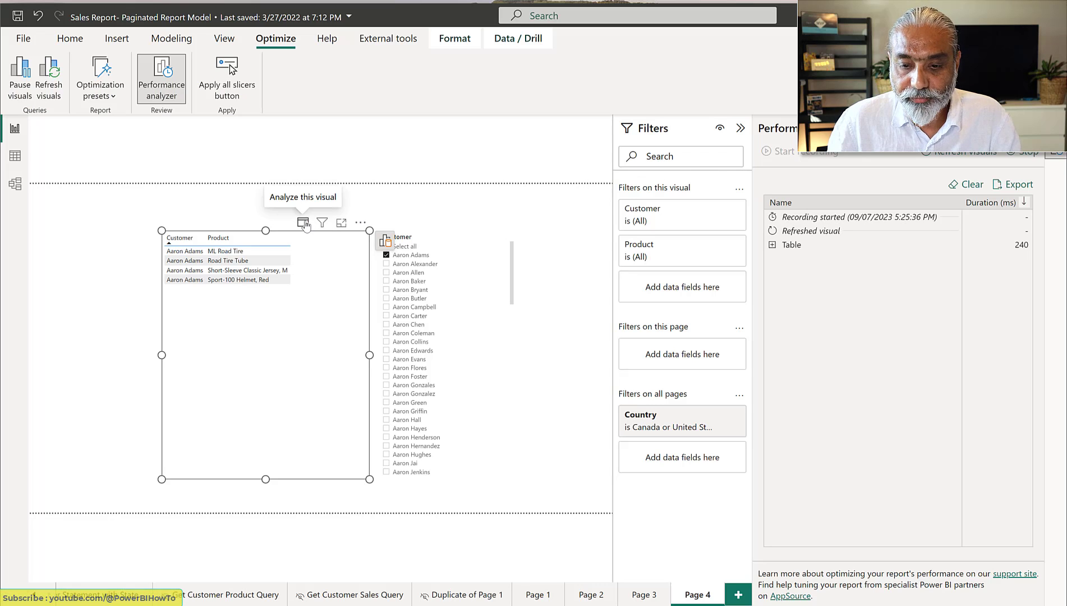
click(773, 246)
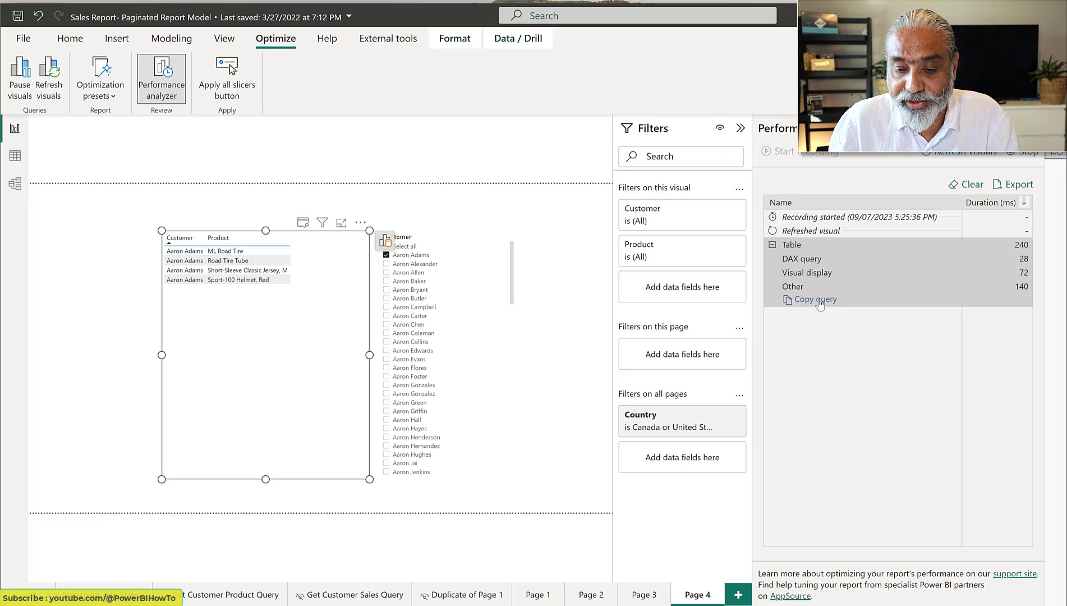
click(817, 300)
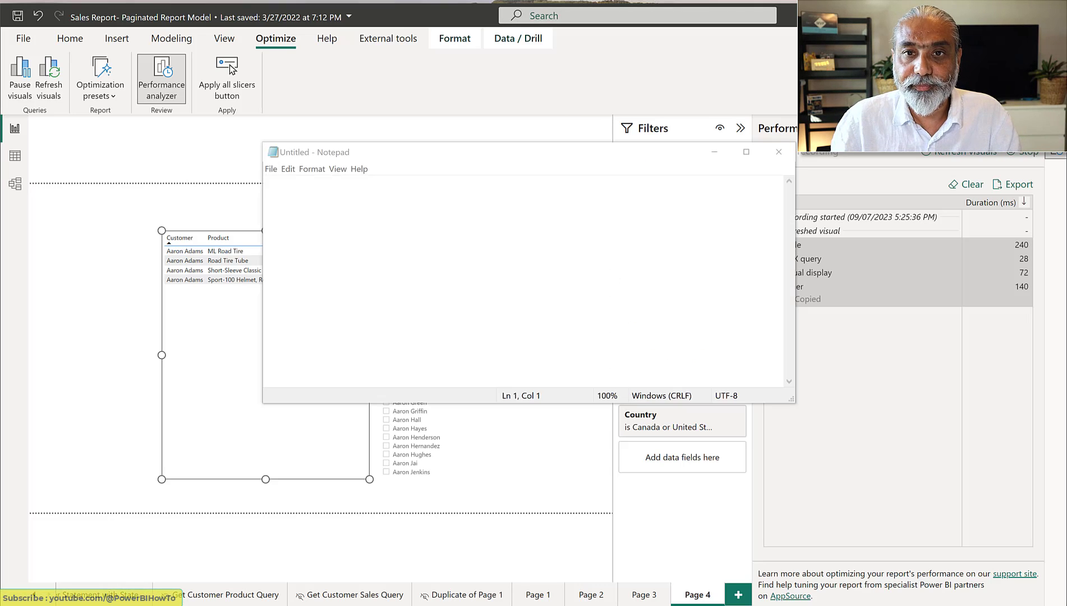
Paste the copied DAX query into an empty Notepad document, and enlarge and reposition the window to show the query from its start.
click(484, 263)
key(ctrl+v)
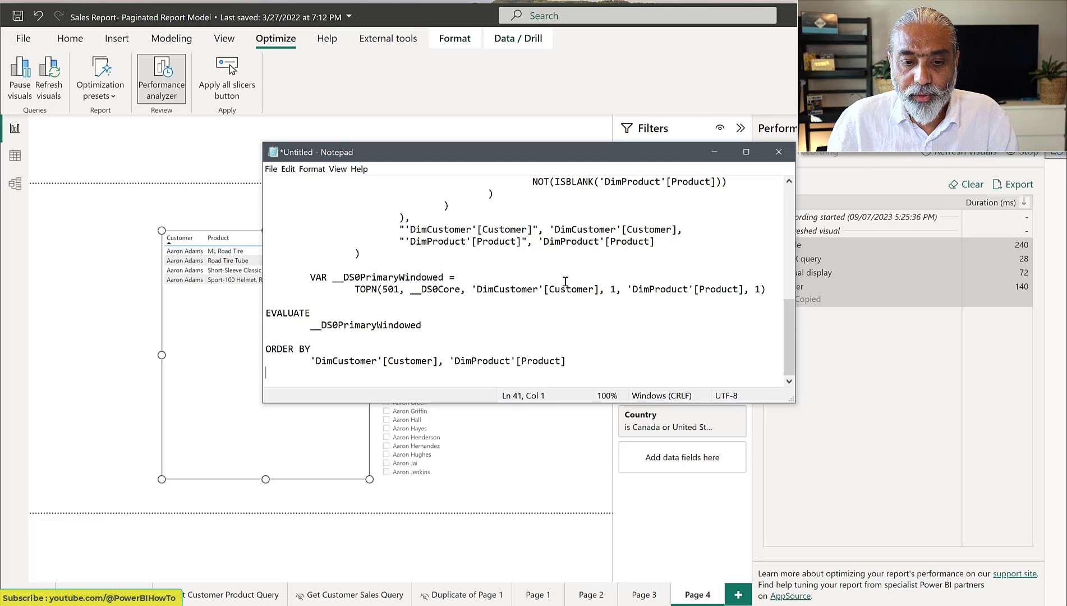
drag(786, 283, 772, 186)
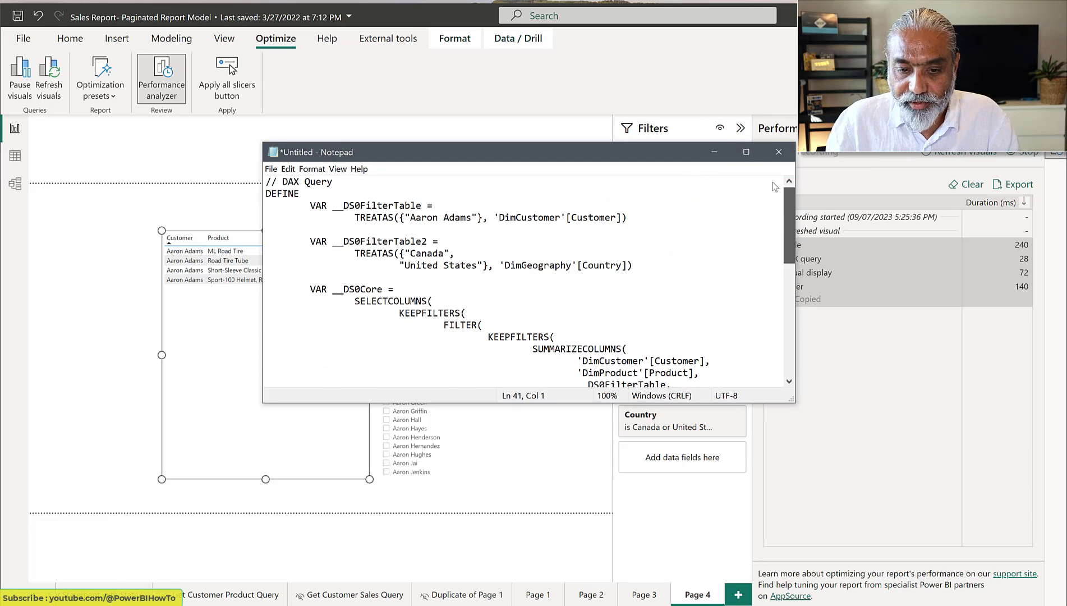
drag(791, 398, 892, 560)
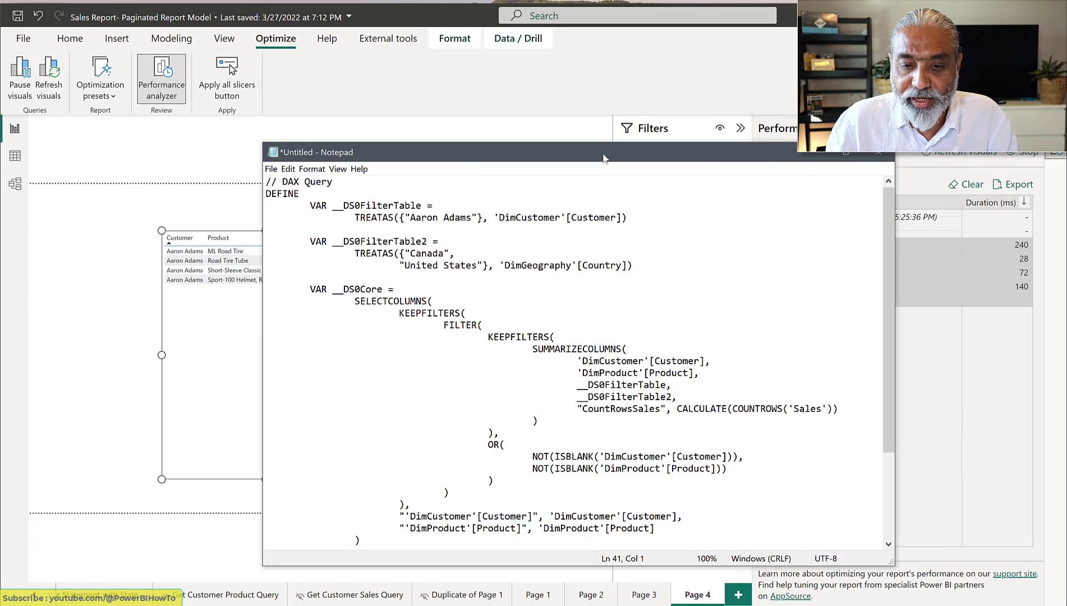
drag(577, 151, 520, 69)
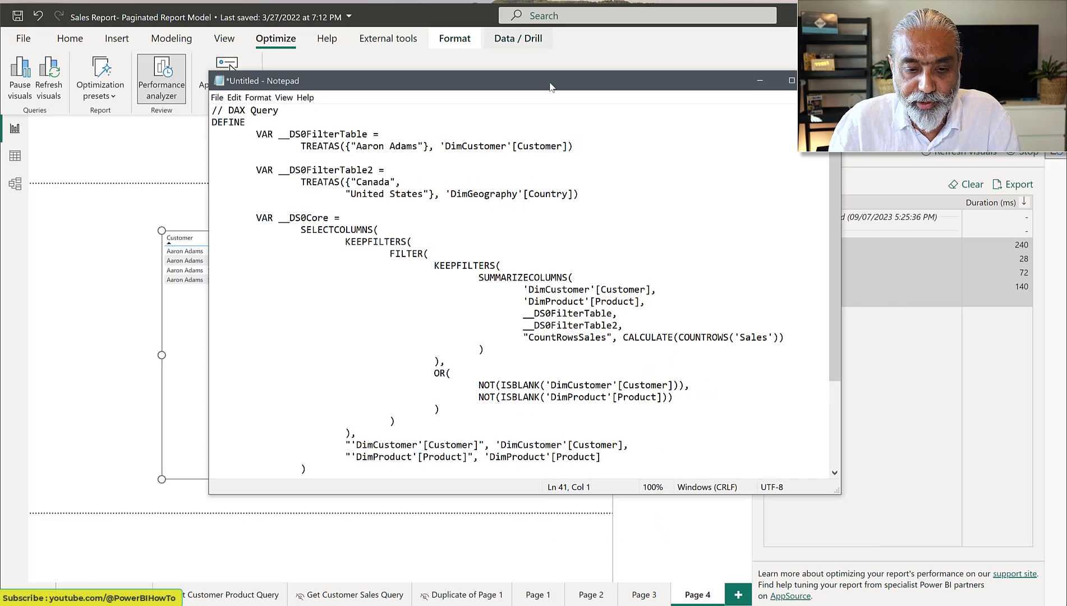
Examine the DAX query's customer and country filter tables, the SUMMARIZECOLUMNS arguments that use them, and the CountRowsSales expression.
drag(279, 147, 589, 149)
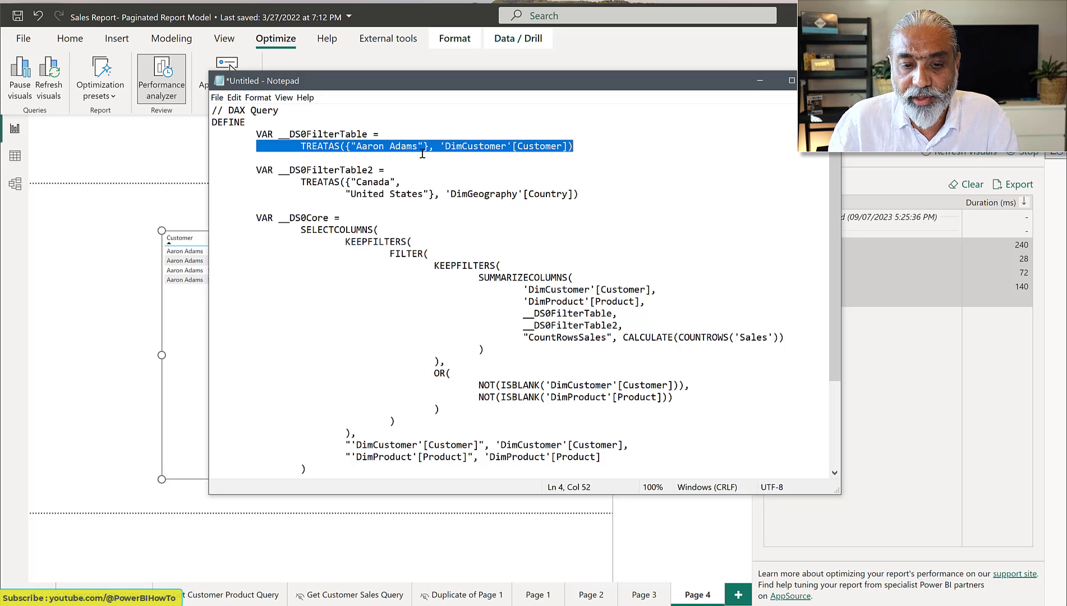
scroll(459, 146, down, 2)
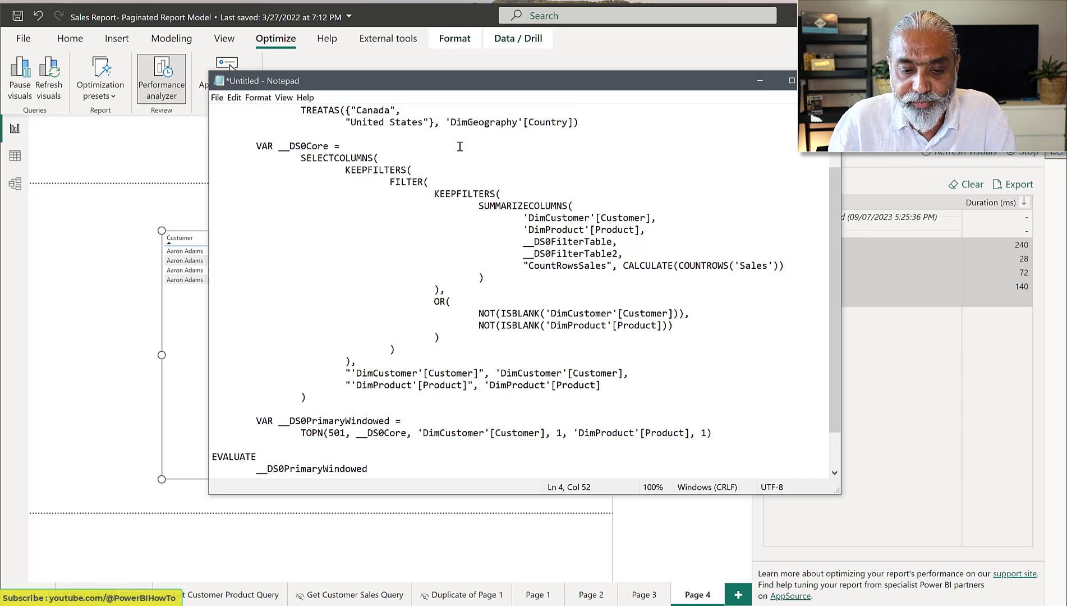
drag(478, 205, 682, 231)
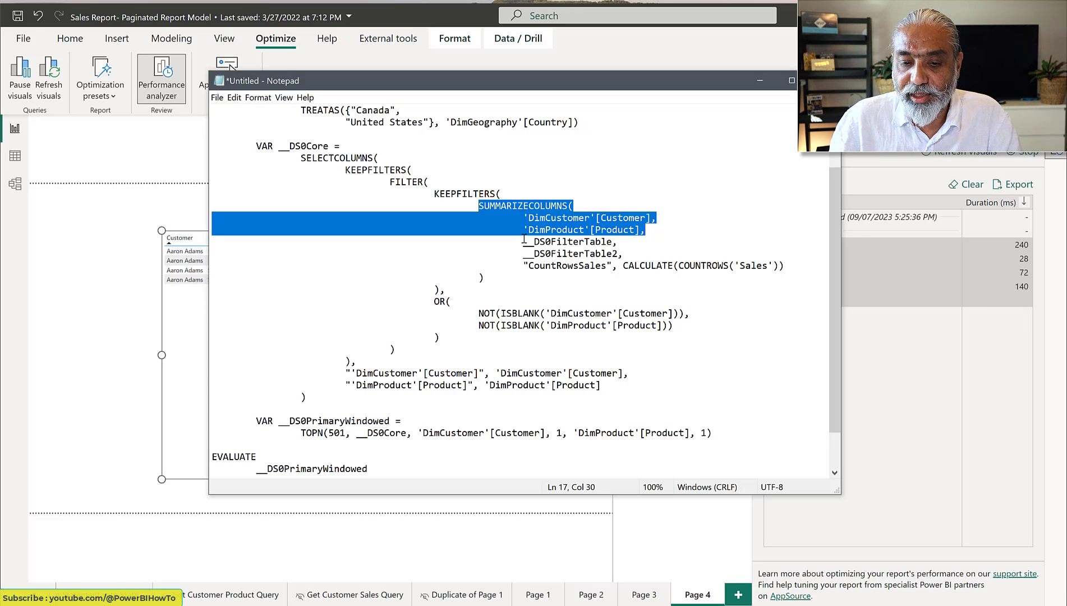
drag(523, 242, 619, 242)
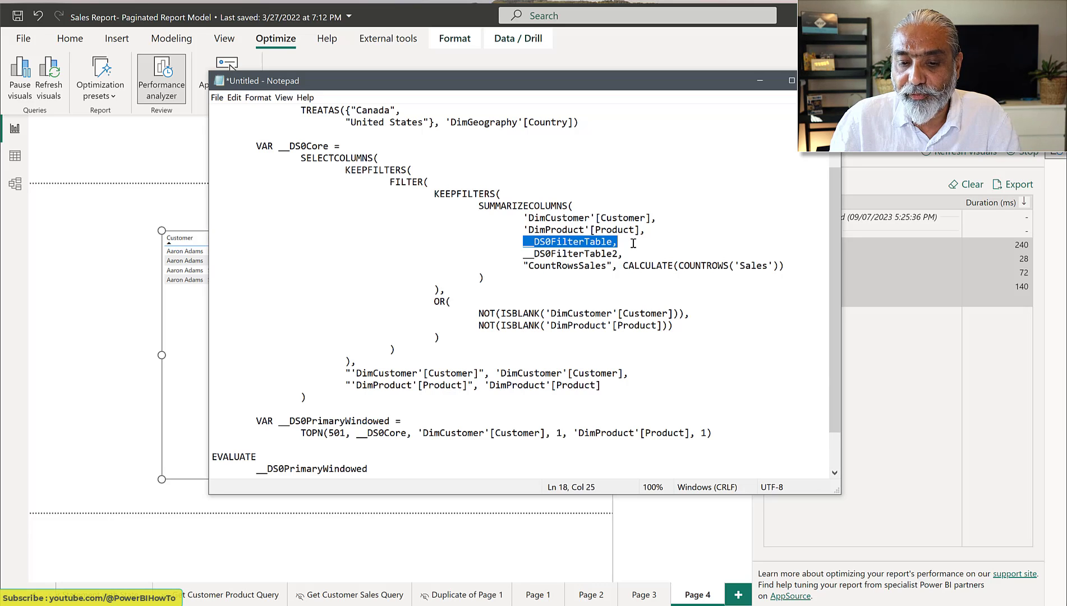
scroll(634, 216, up, 2)
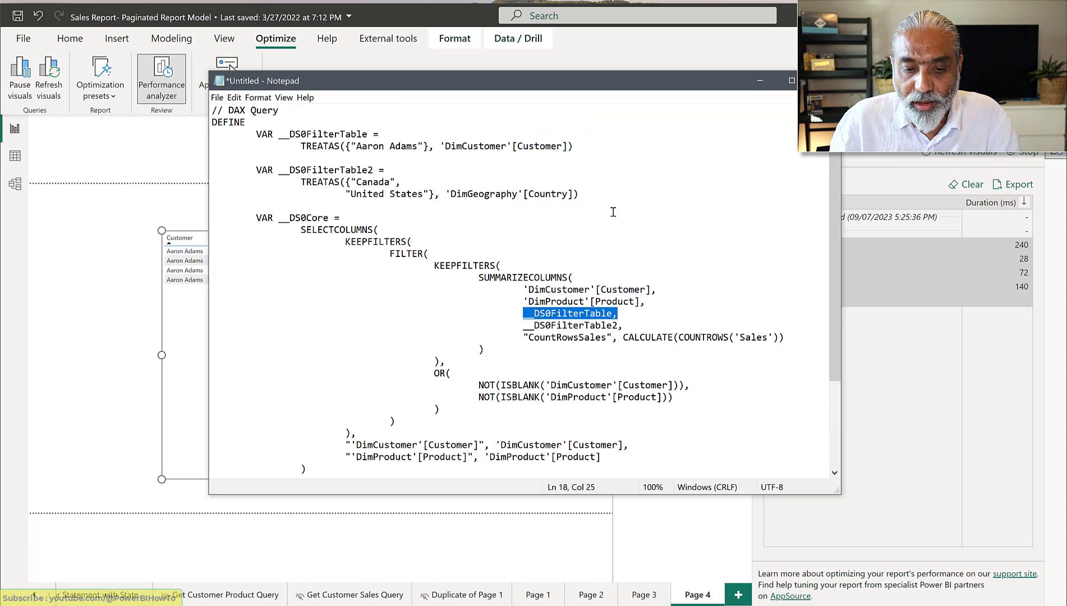
drag(346, 183, 396, 185)
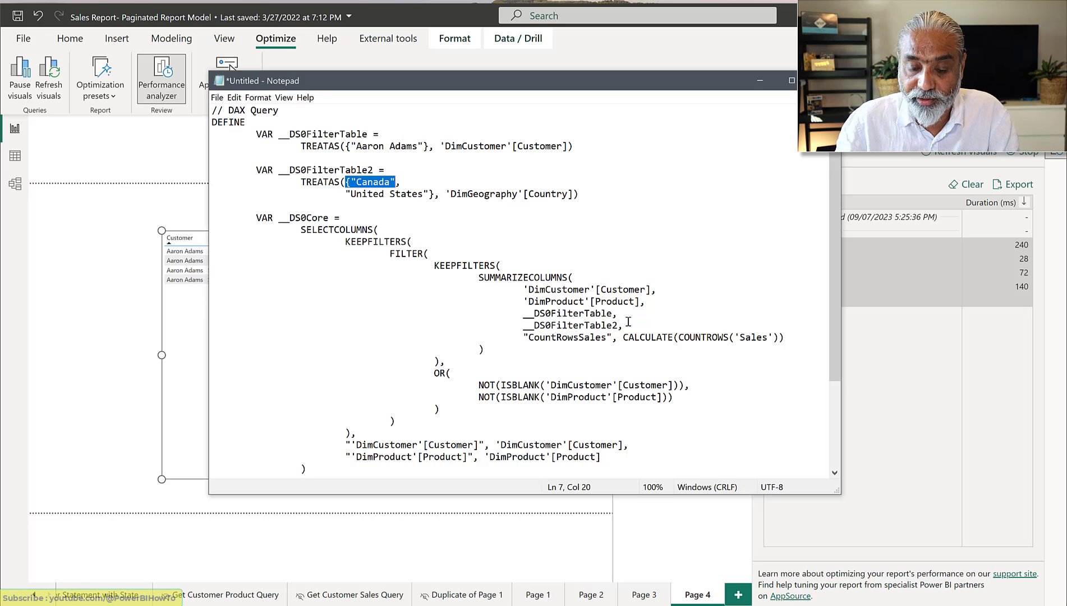
drag(624, 326, 482, 309)
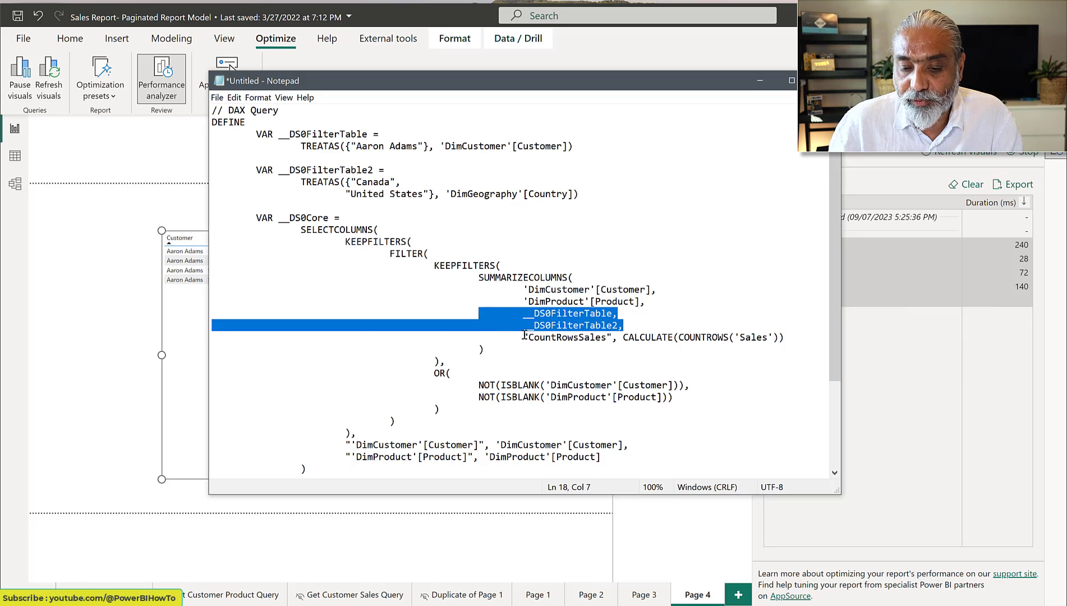
drag(524, 337, 791, 336)
key(Delete)
key(ctrl+z)
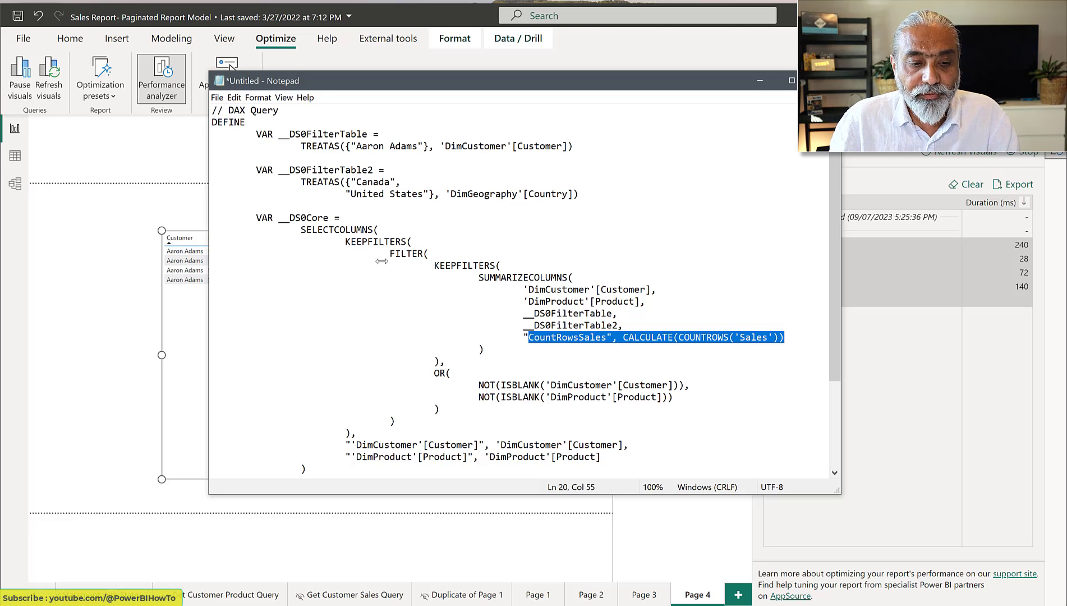
Review how Sales relates to DimCustomer and DimProduct in the model diagram, and compare it with the CountRowsSales expression in the Notepad query.
click(17, 192)
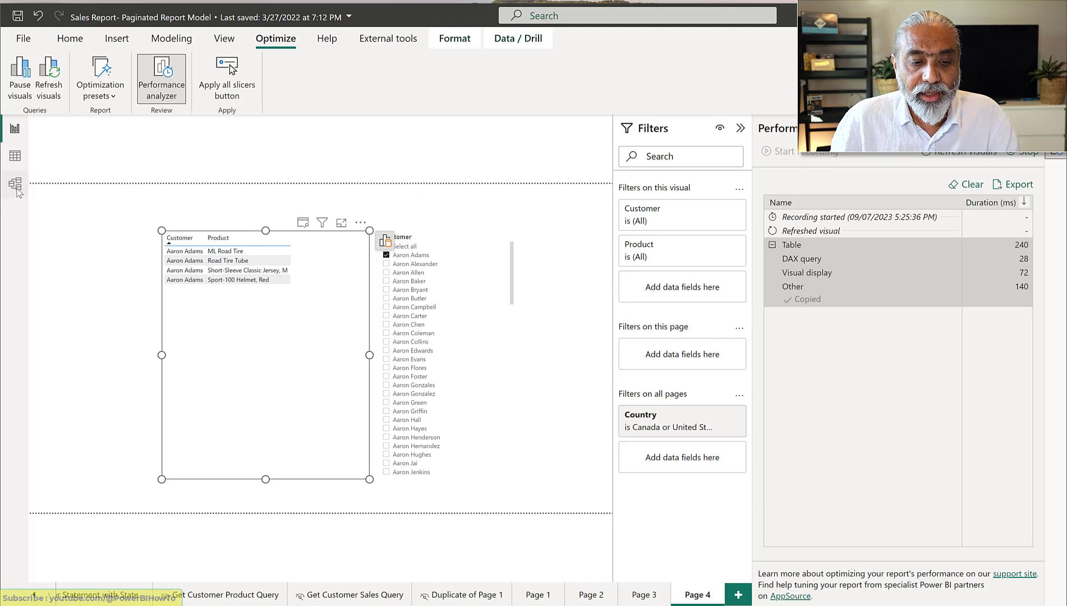
click(18, 190)
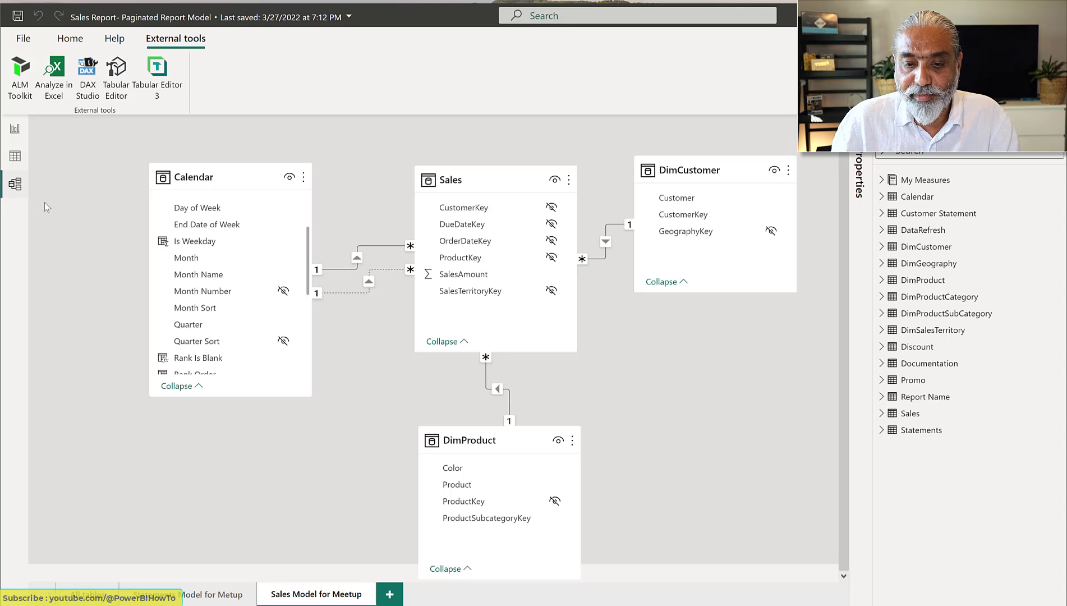
mouse_move(516, 443)
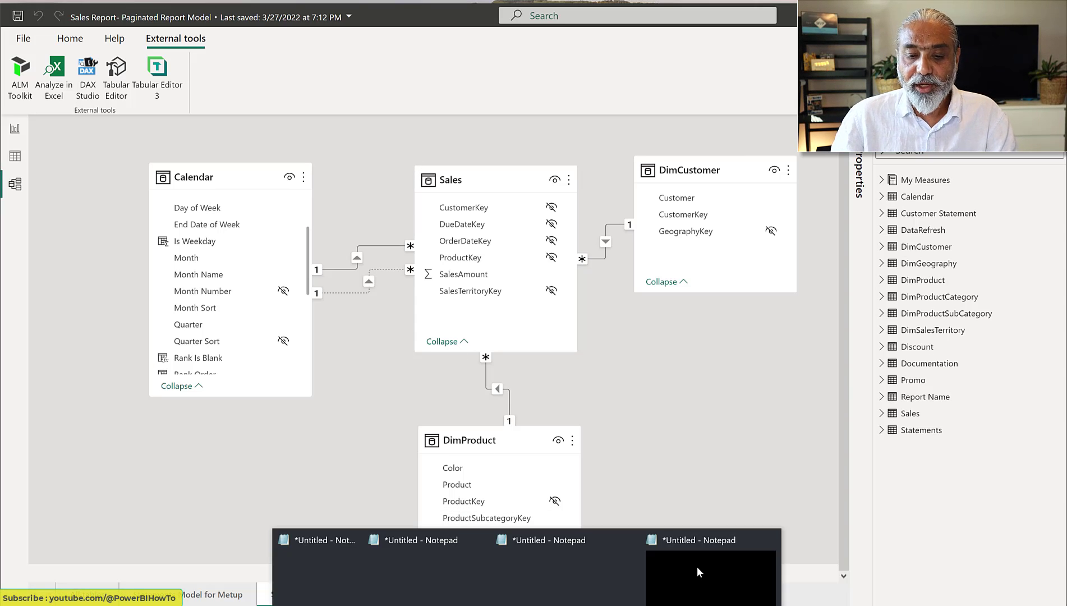
click(697, 567)
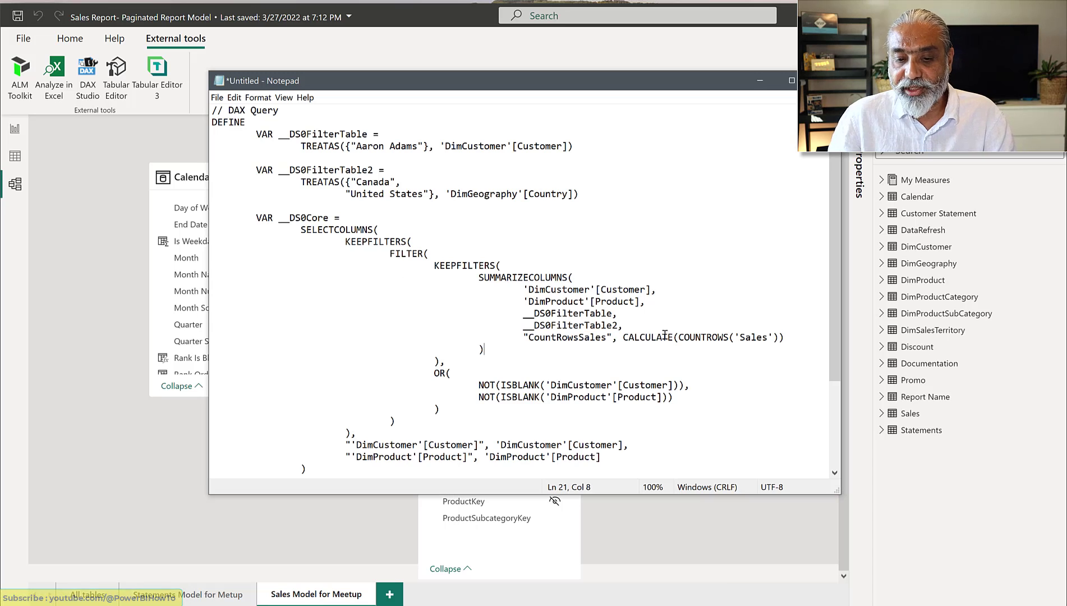
click(722, 327)
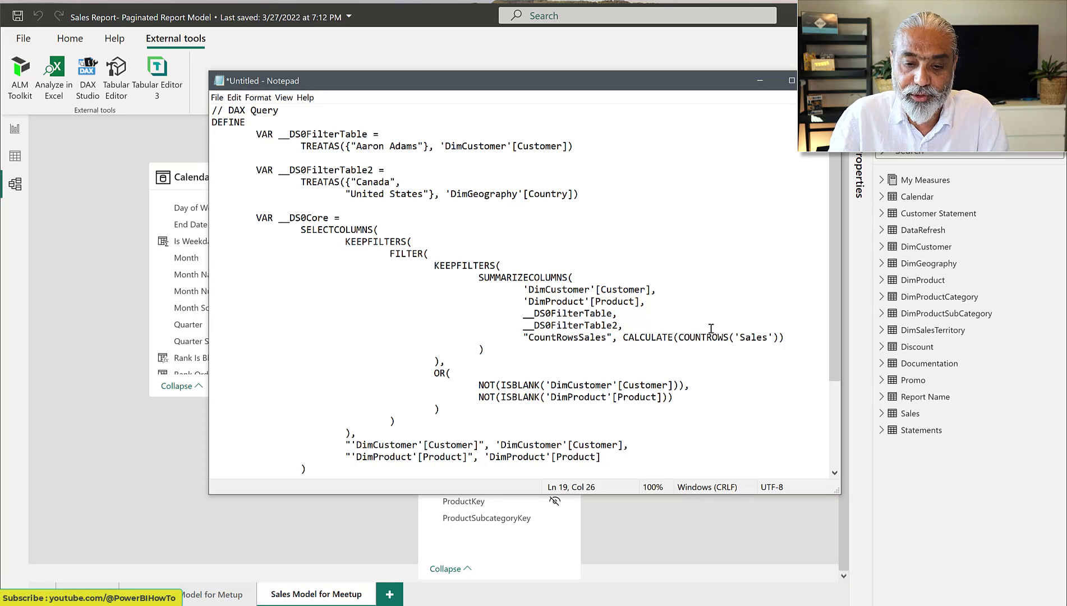
drag(530, 337, 788, 337)
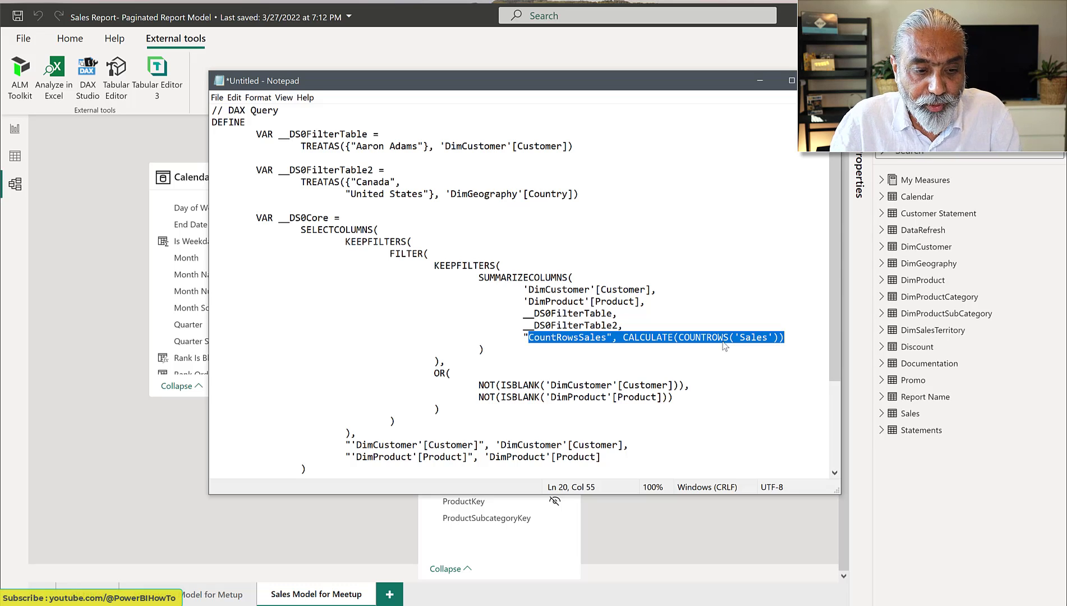
Return to the report page, search the fields for "sales", and add the $ Sales measure to the Customer and Product visual, keeping it a table.
click(11, 134)
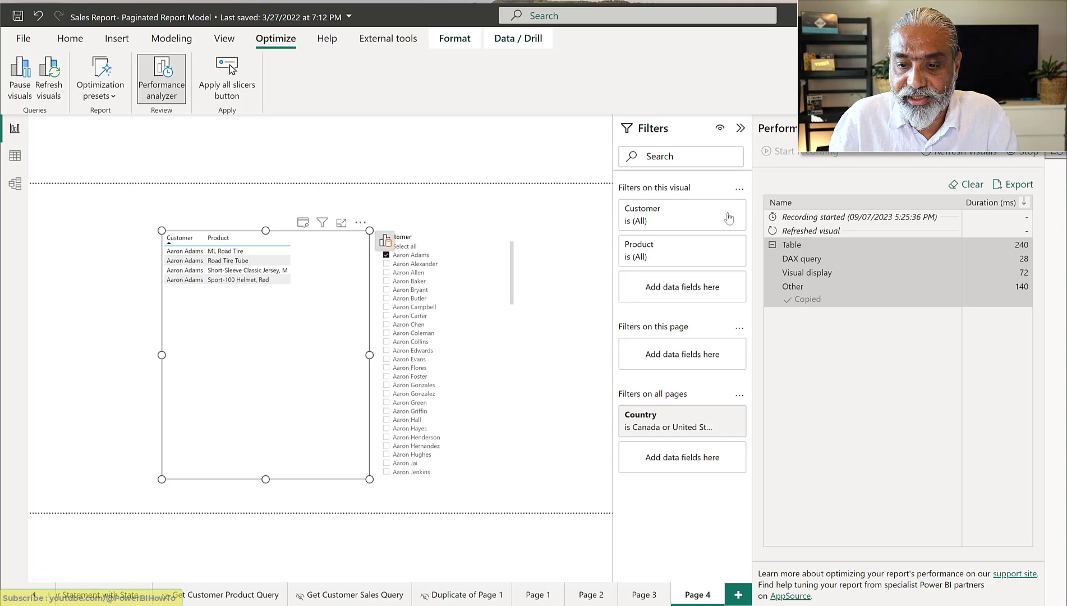
click(1056, 153)
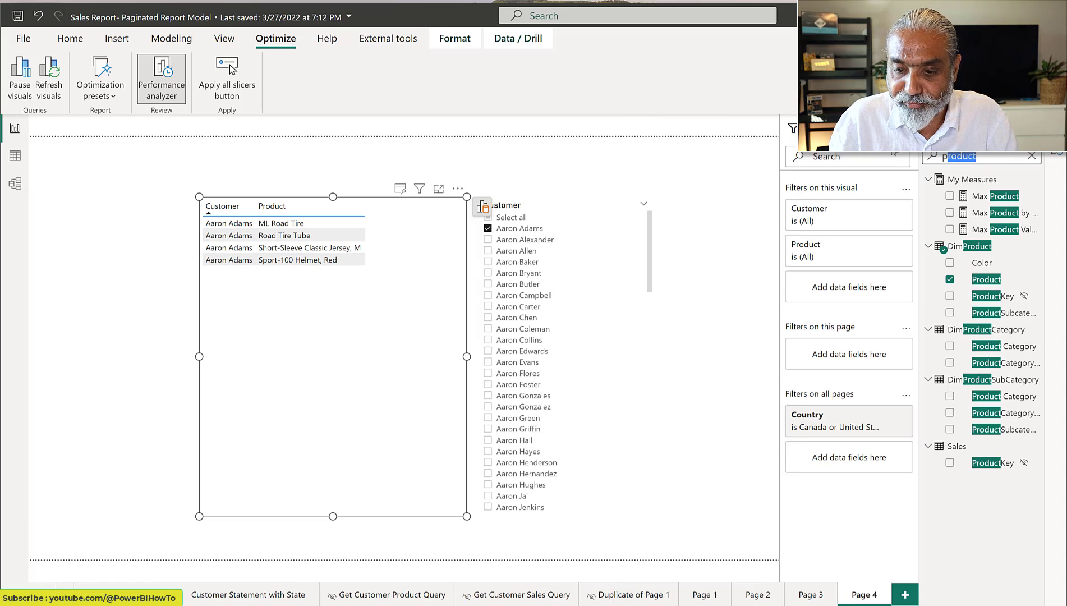
text(sales)
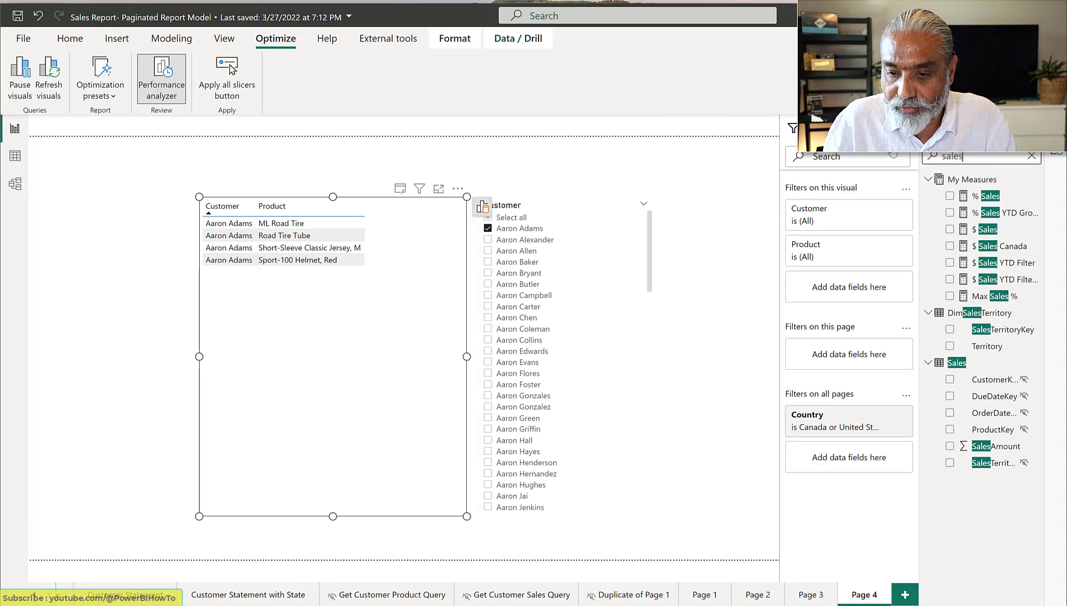
drag(986, 230, 297, 325)
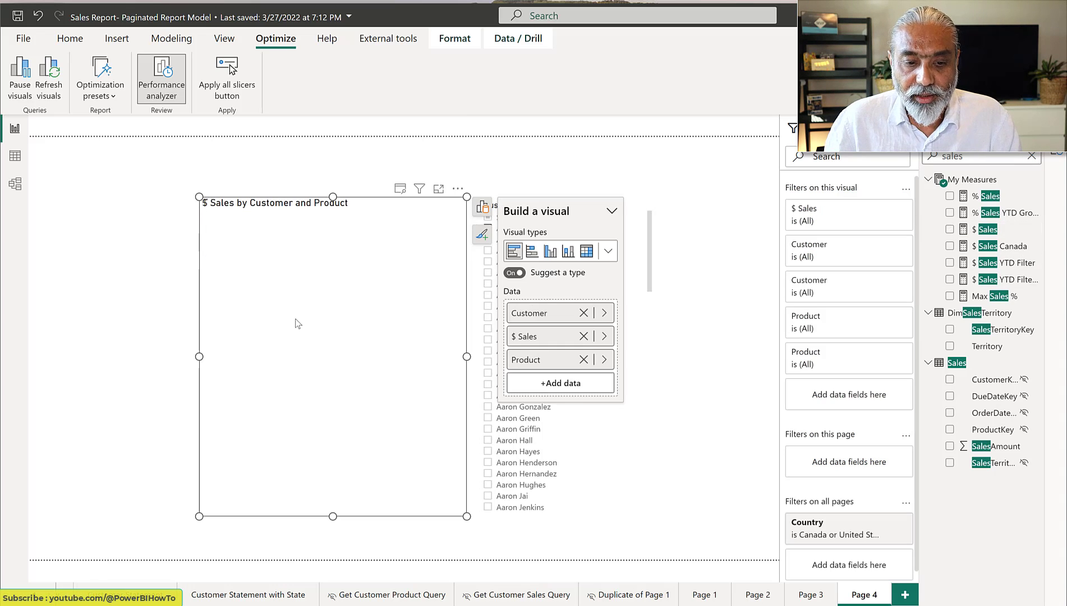
click(608, 253)
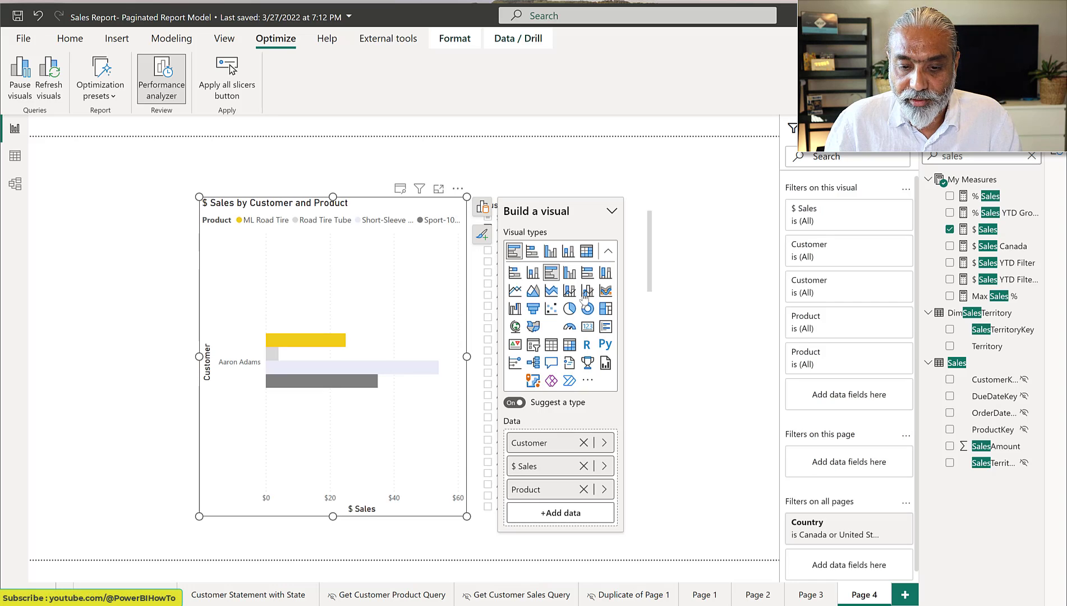
click(551, 345)
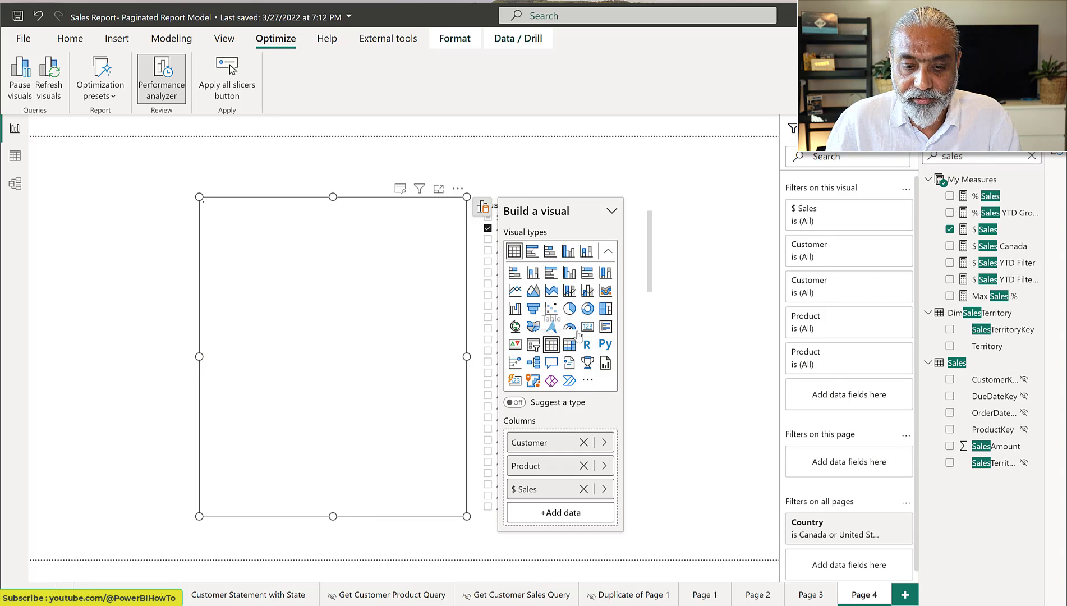
click(709, 262)
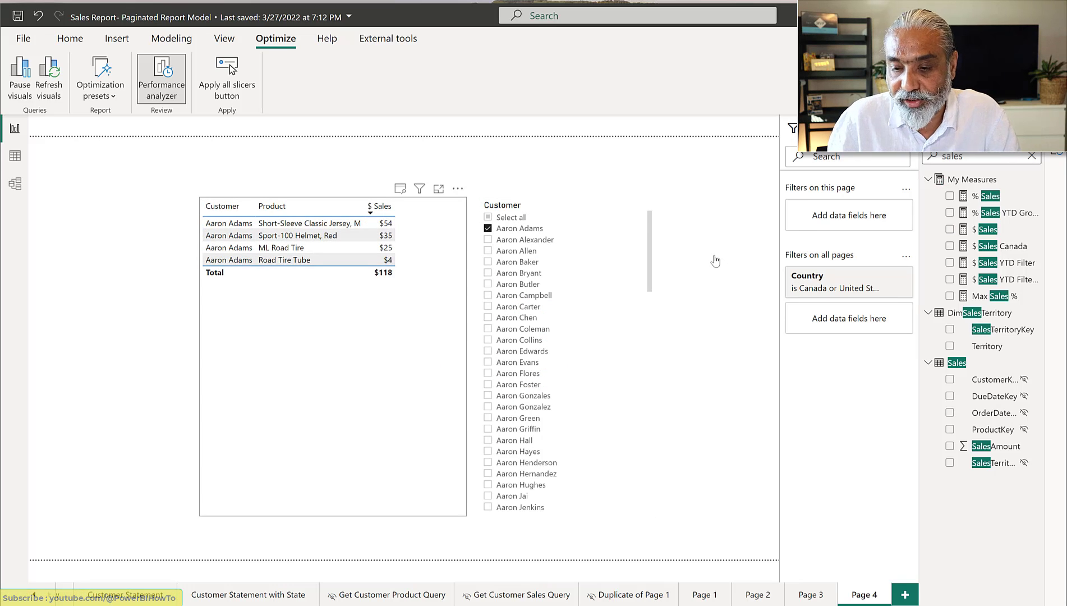
Copy the updated table's DAX query from the Performance analyzer results and replace the whole query in Notepad with it.
click(1056, 157)
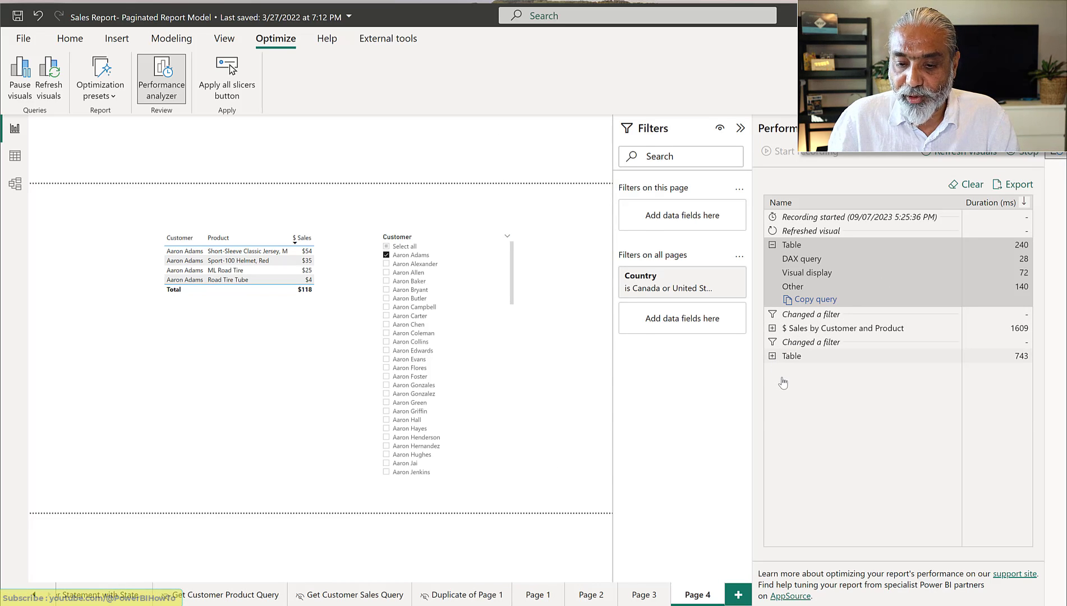
click(785, 357)
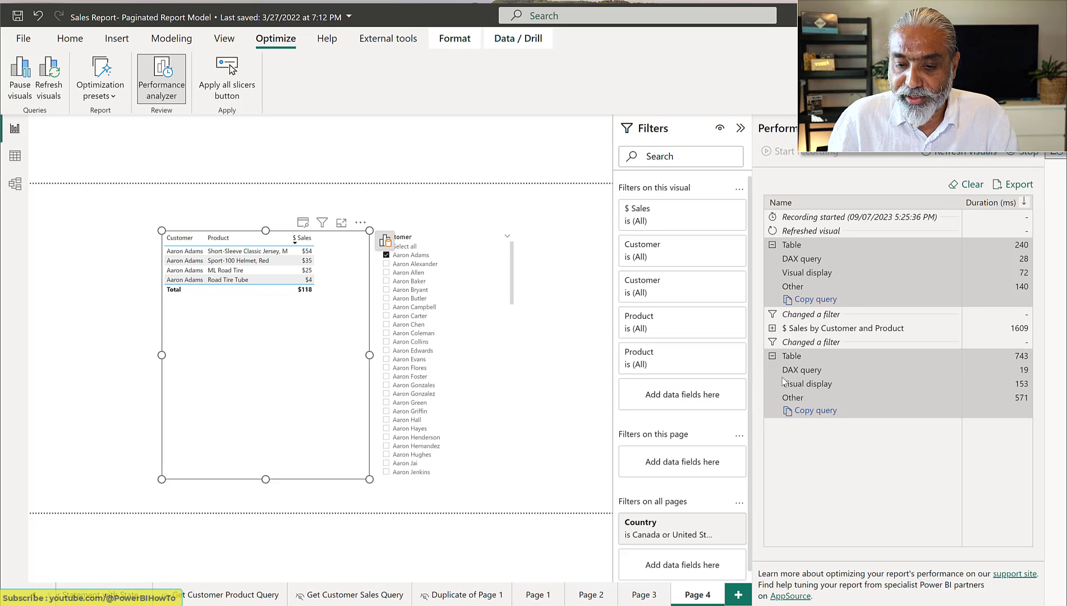
click(815, 411)
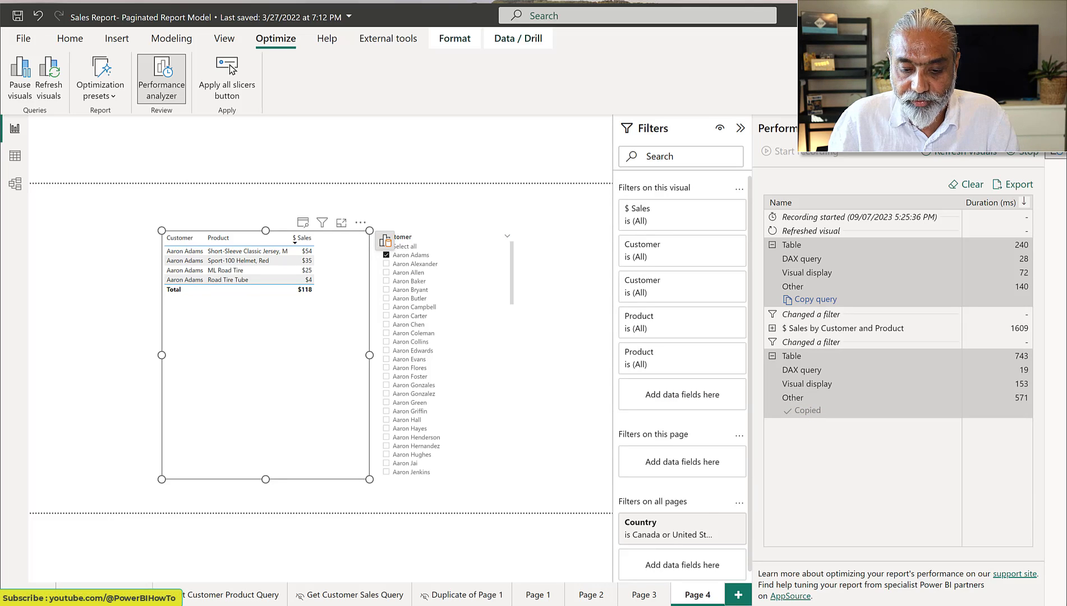
click(693, 575)
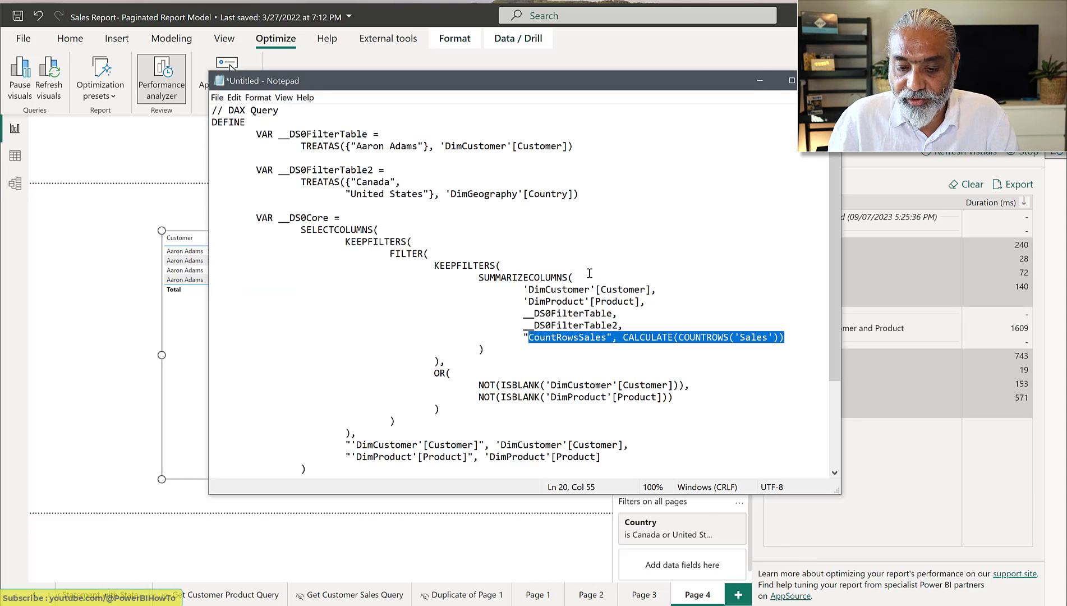
click(571, 220)
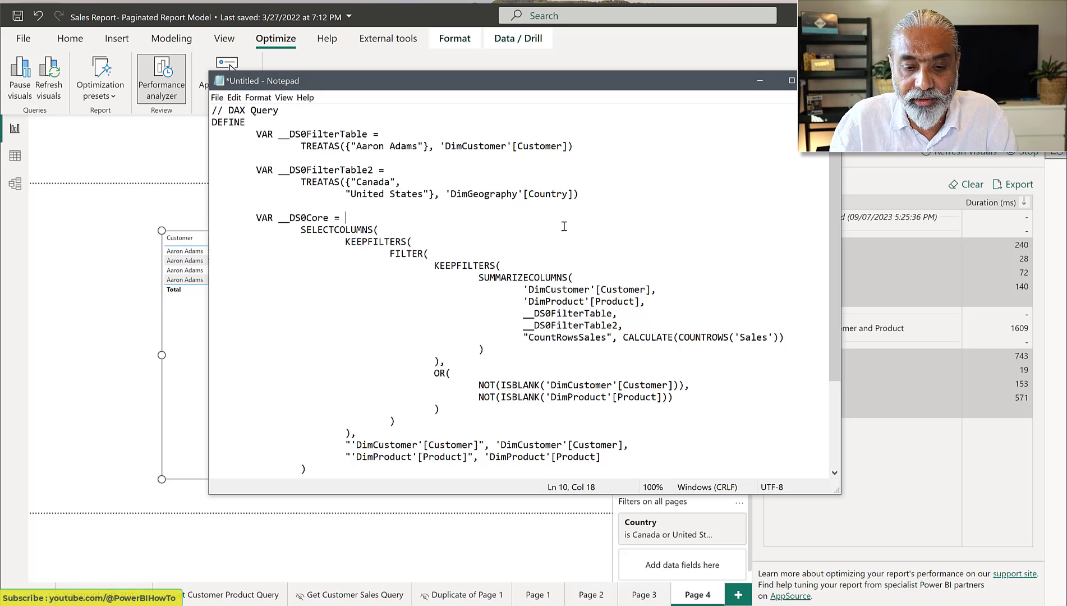
key(ctrl+a)
key(Right)
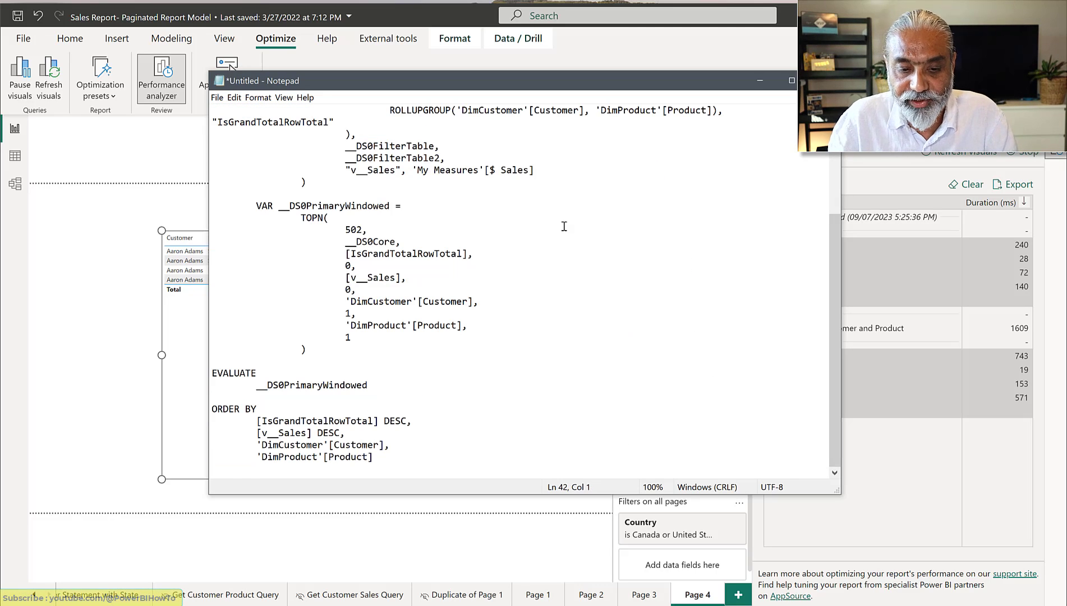
Examine the new query's SUMMARIZECOLUMNS block, including ROLLUPADDISSUBTOTAL, the customer and product columns, the filter tables and the $ Sales measure.
scroll(564, 227, up, 4)
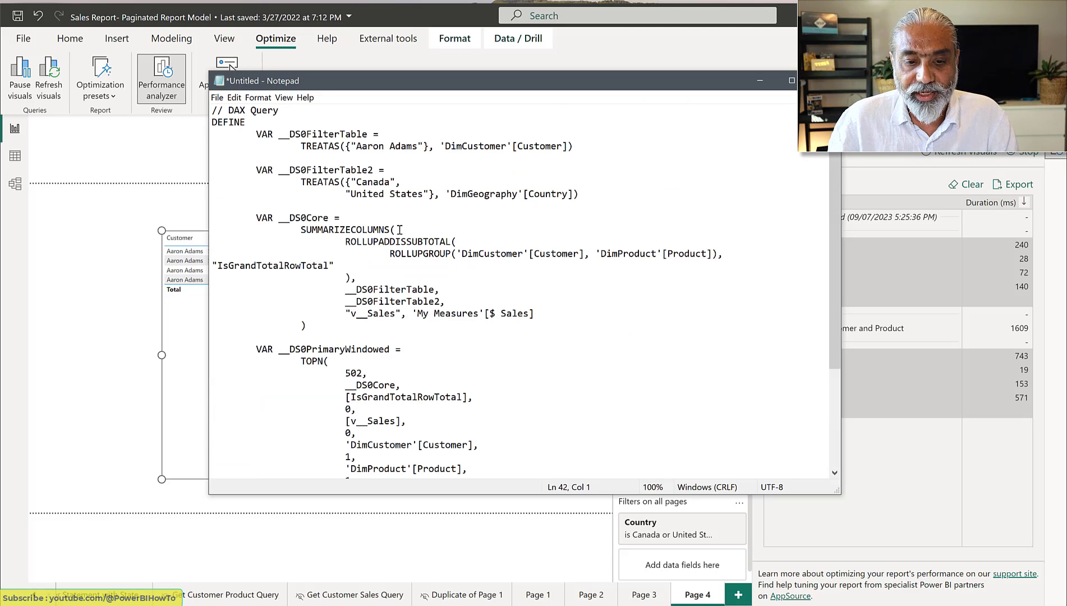
scroll(399, 229, down, 3)
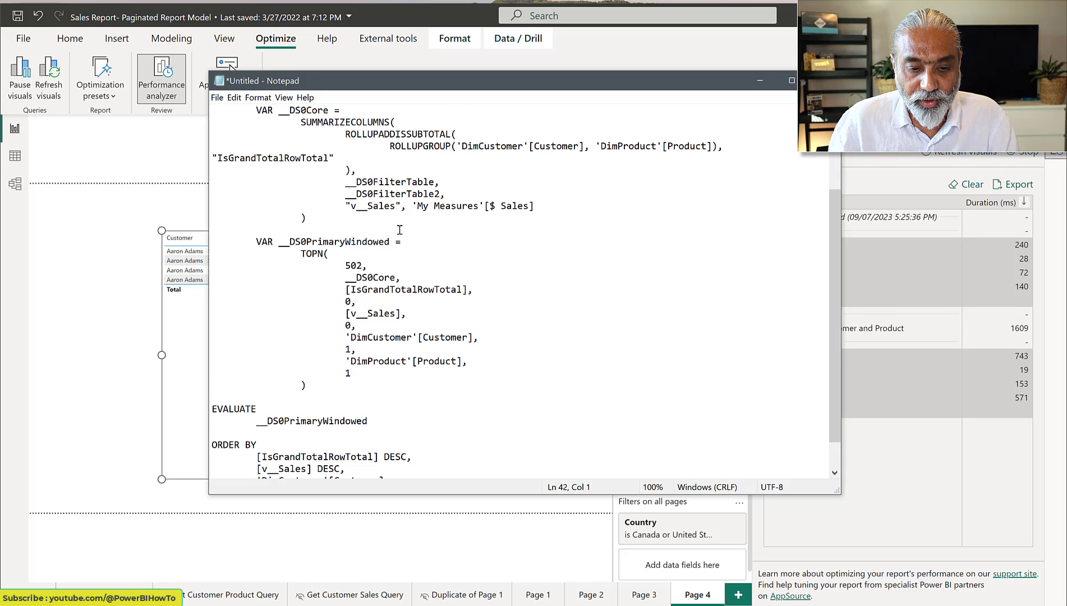
scroll(400, 230, down, 1)
scroll(400, 230, up, 3)
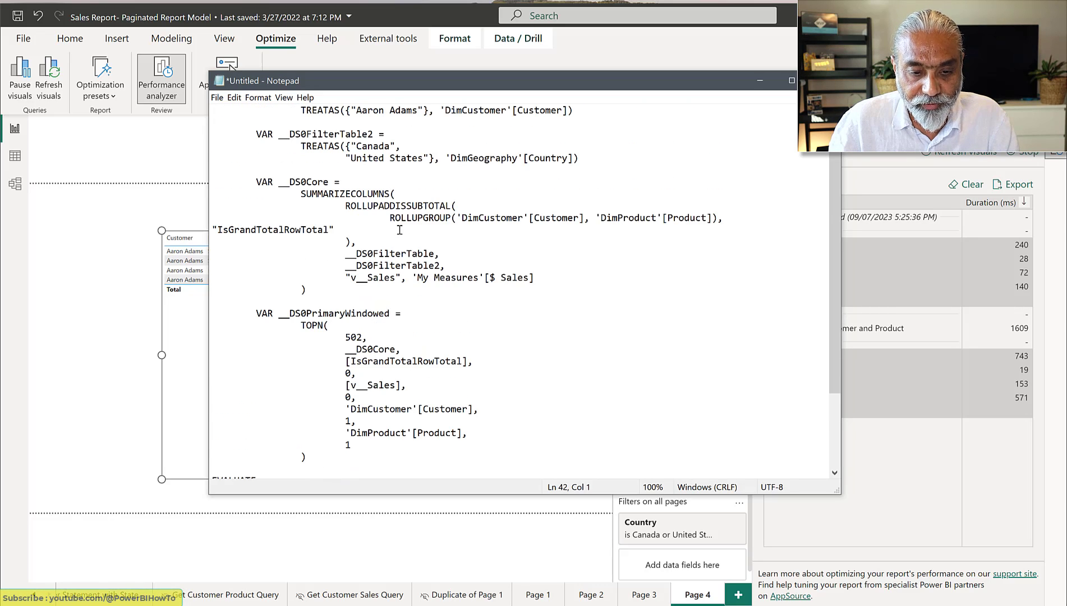
scroll(400, 230, up, 1)
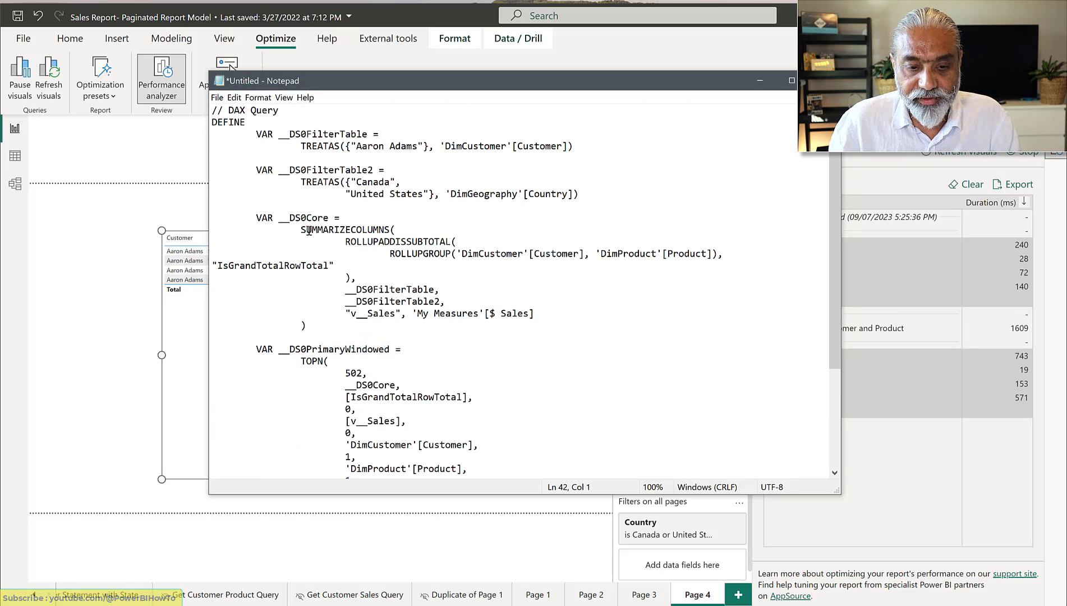
drag(307, 230, 451, 243)
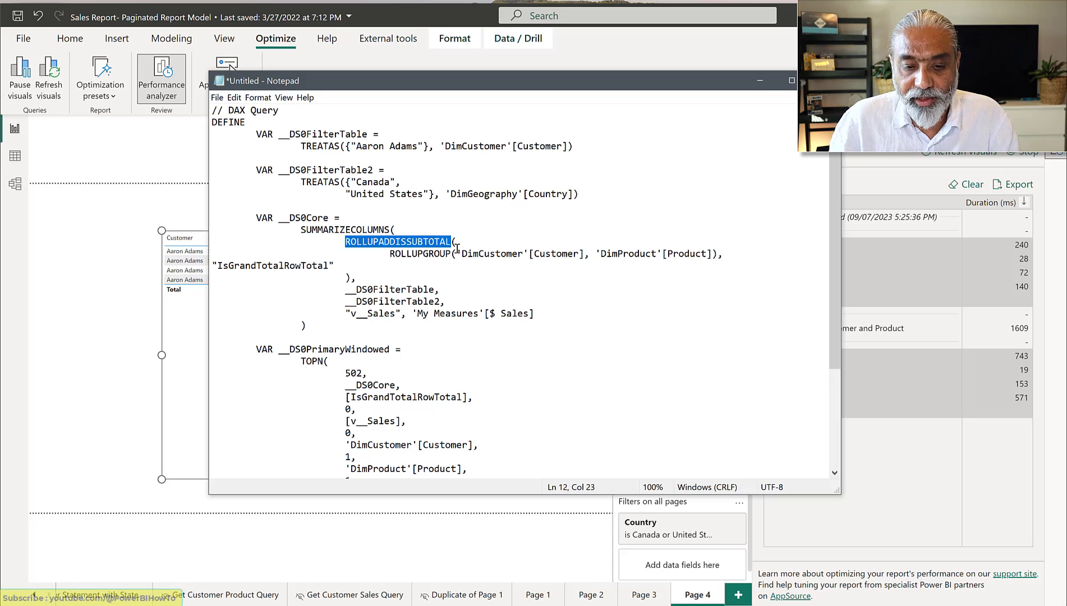
drag(473, 254, 573, 254)
drag(706, 253, 617, 253)
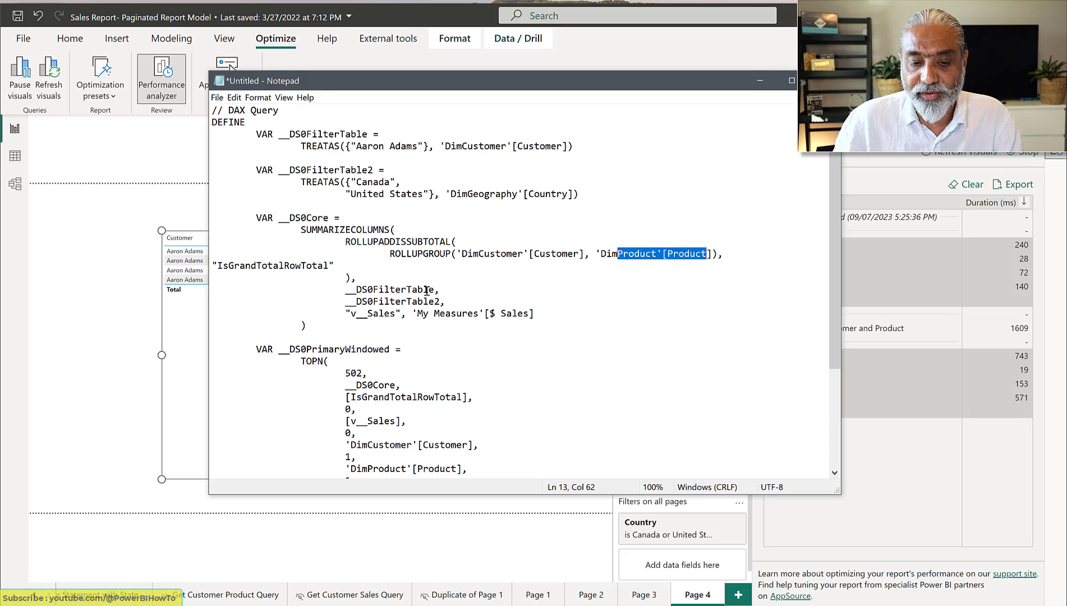
drag(357, 289, 426, 290)
drag(345, 313, 558, 317)
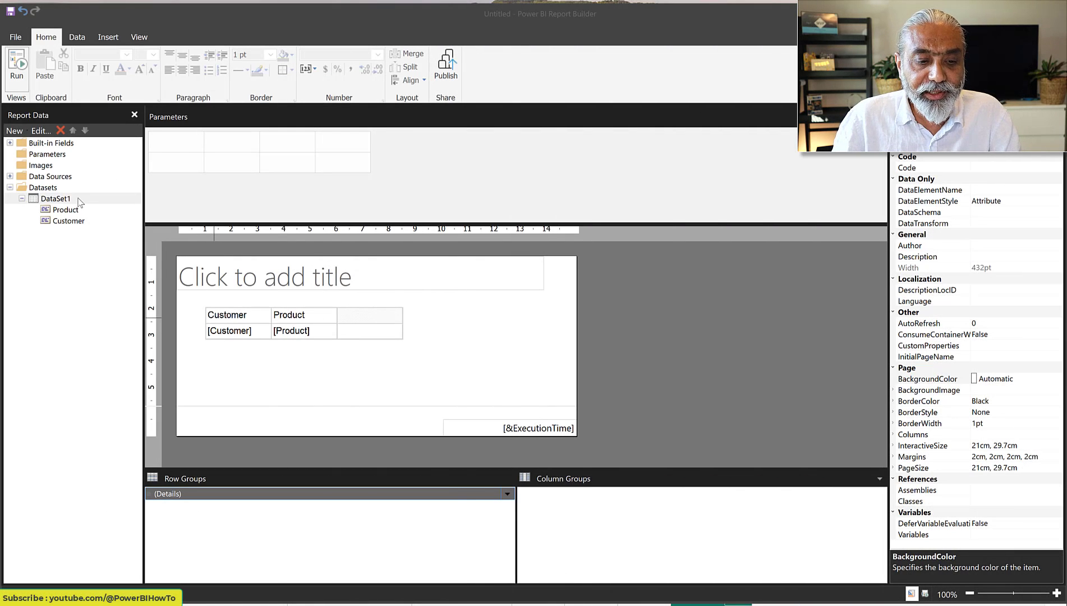
Edit DataSet1's query in the Query Designer, searching the metadata for "$ Sales" and adding the $ Sales measure alongside Product and Customer.
right_click(79, 199)
click(129, 247)
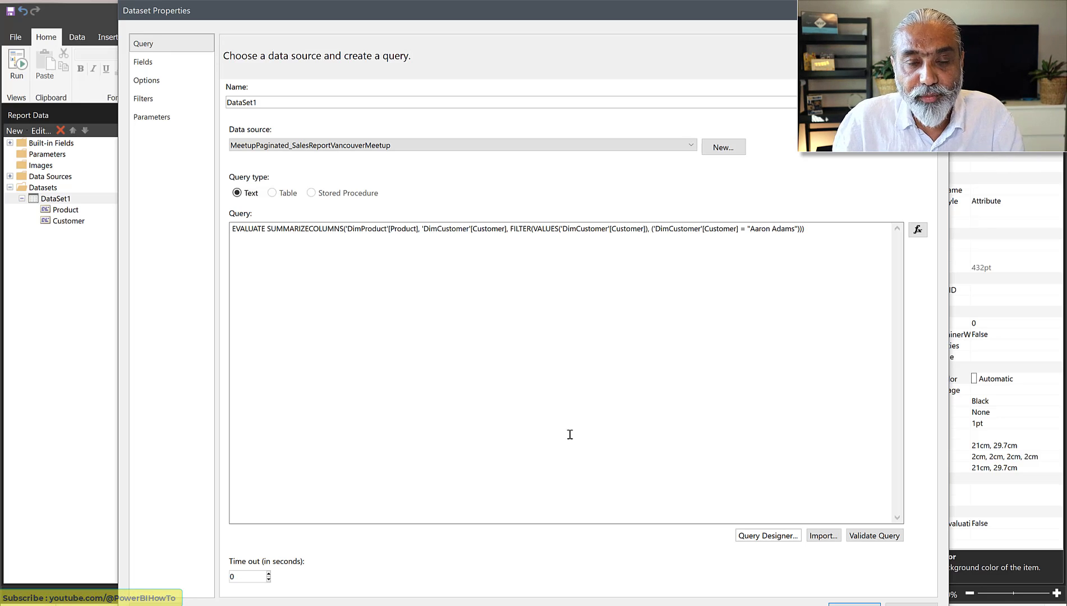
click(768, 535)
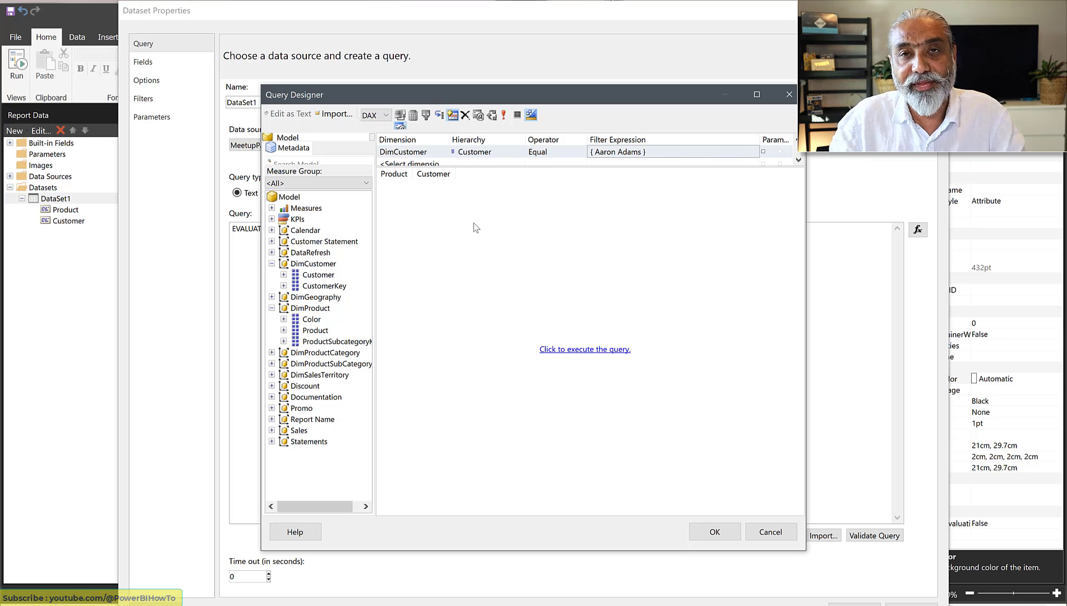
click(288, 162)
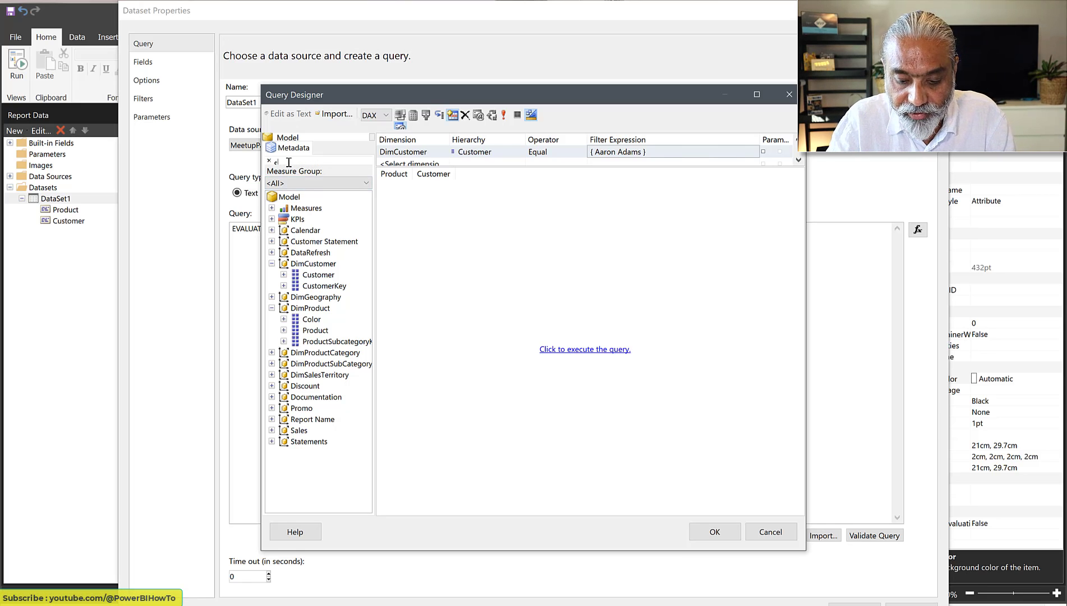
text($ Sales)
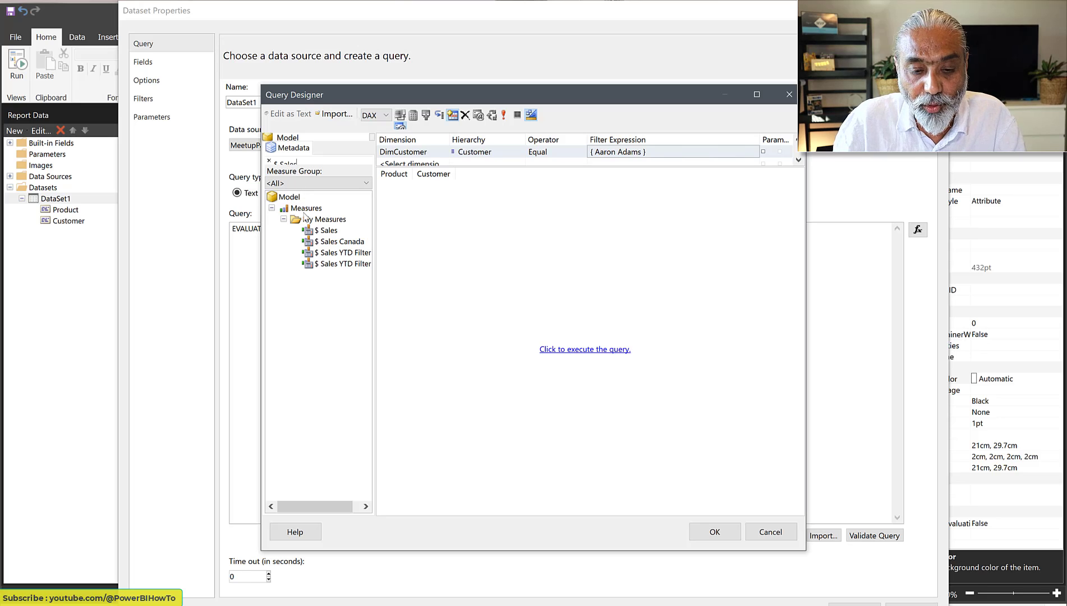
drag(312, 231, 500, 230)
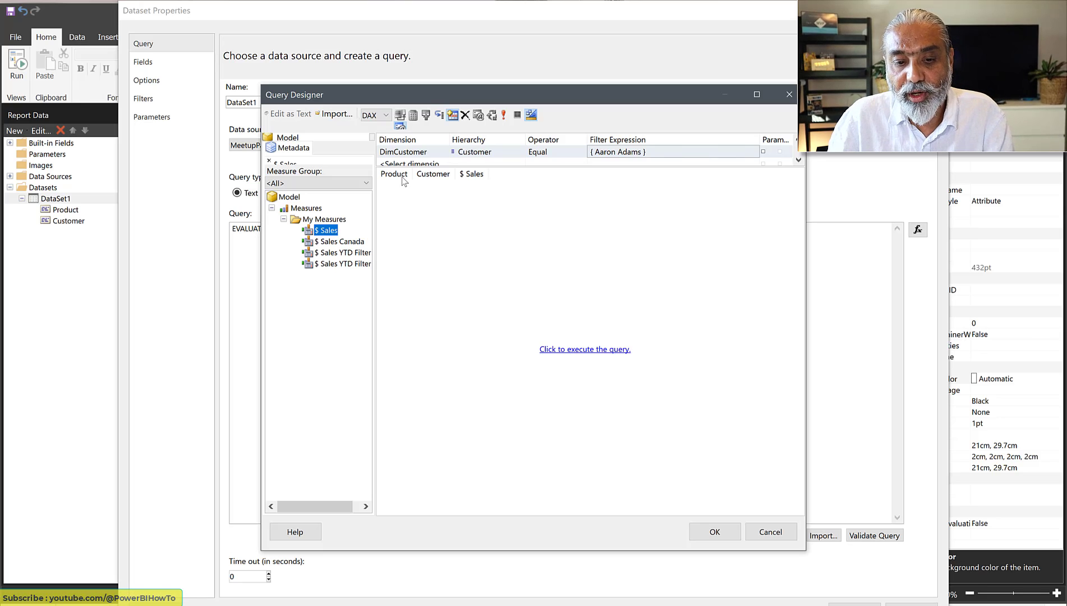
click(464, 175)
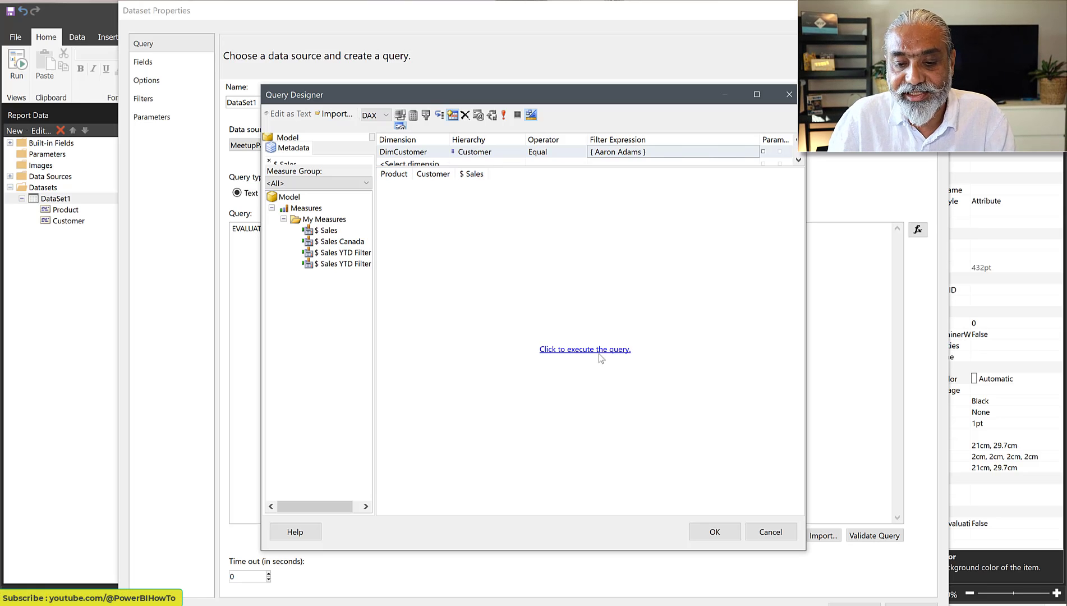
click(714, 532)
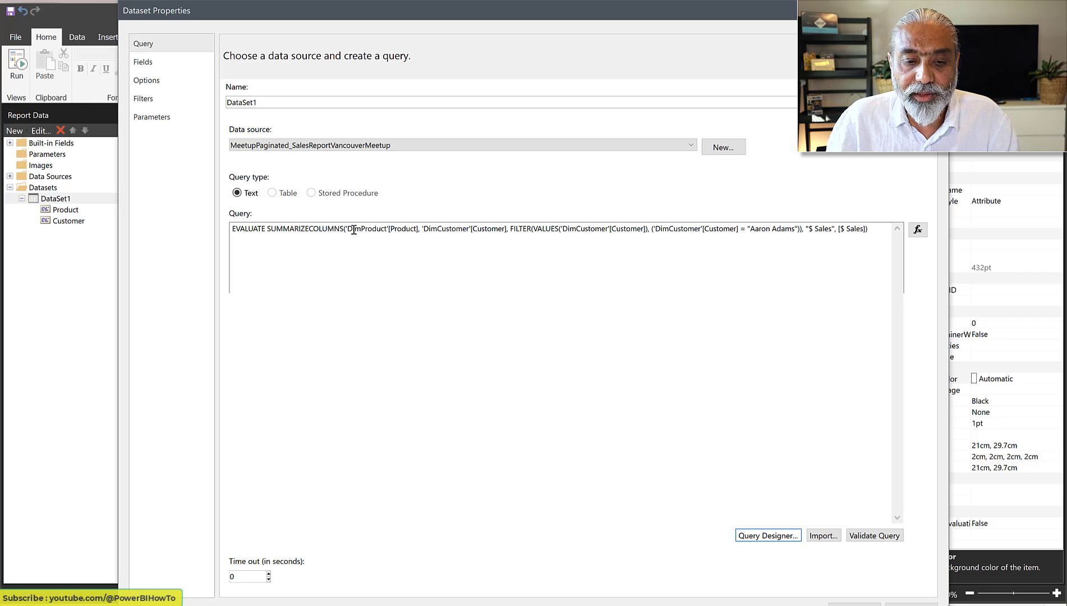
Review the customer filter and $ Sales expression in the SUMMARIZECOLUMNS query, then save DataSet1 and run the report.
drag(305, 228, 551, 231)
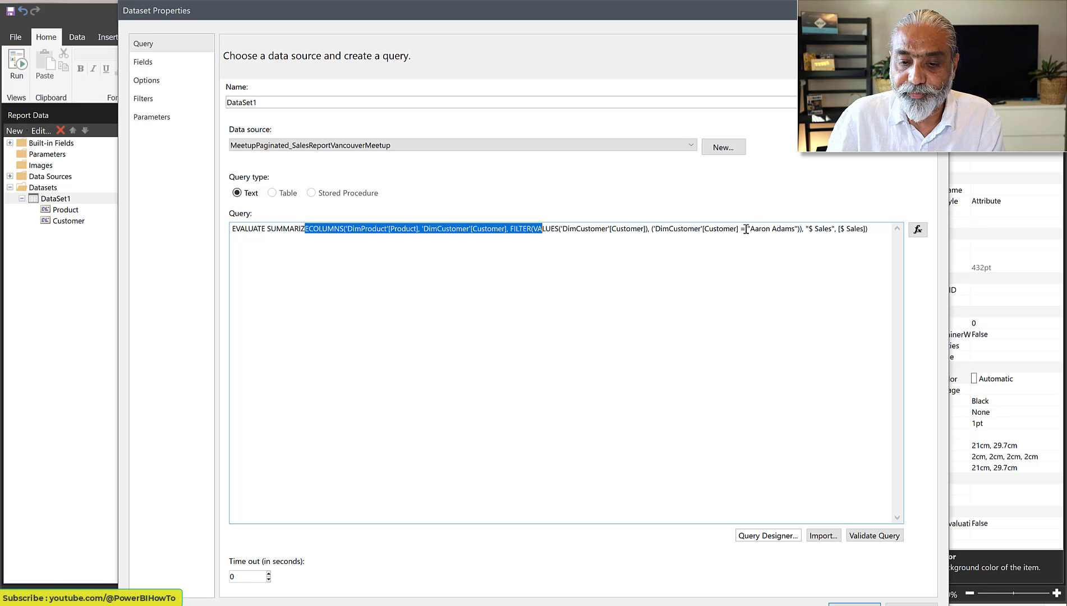
drag(822, 229, 858, 235)
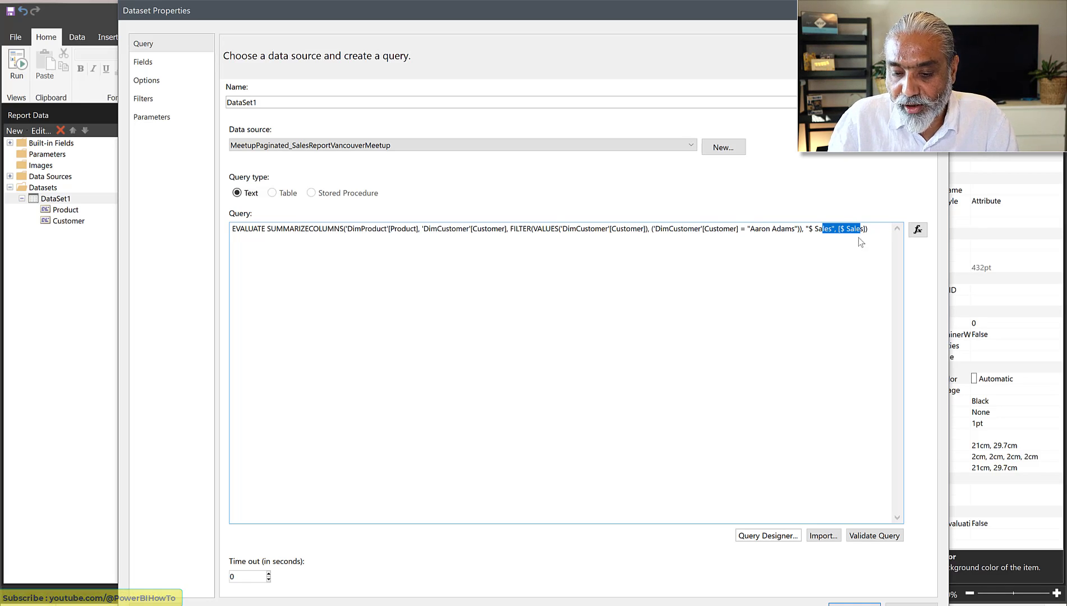
click(853, 603)
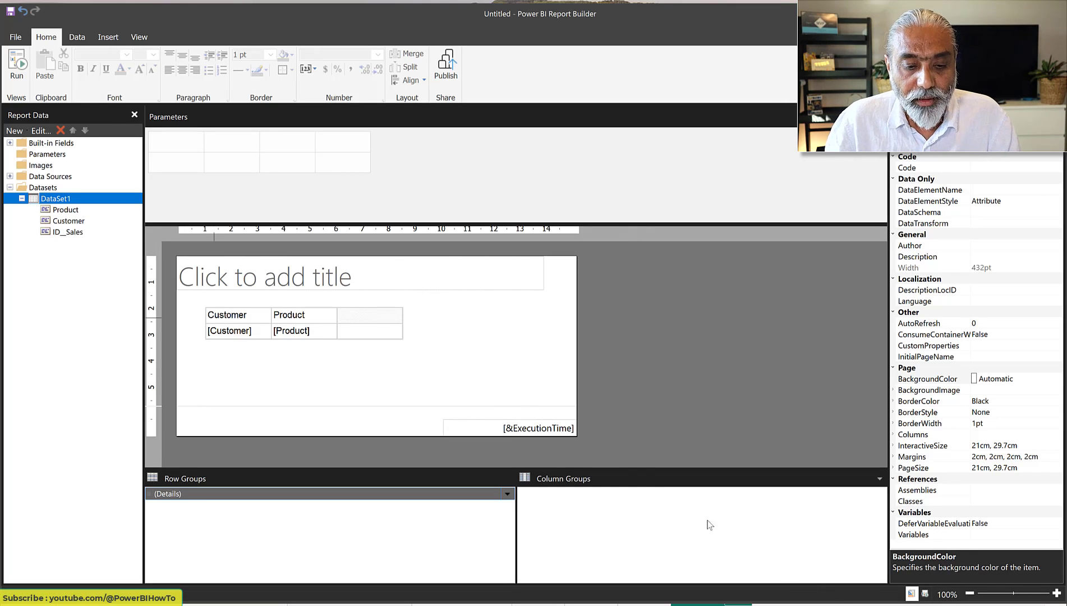
mouse_move(396, 333)
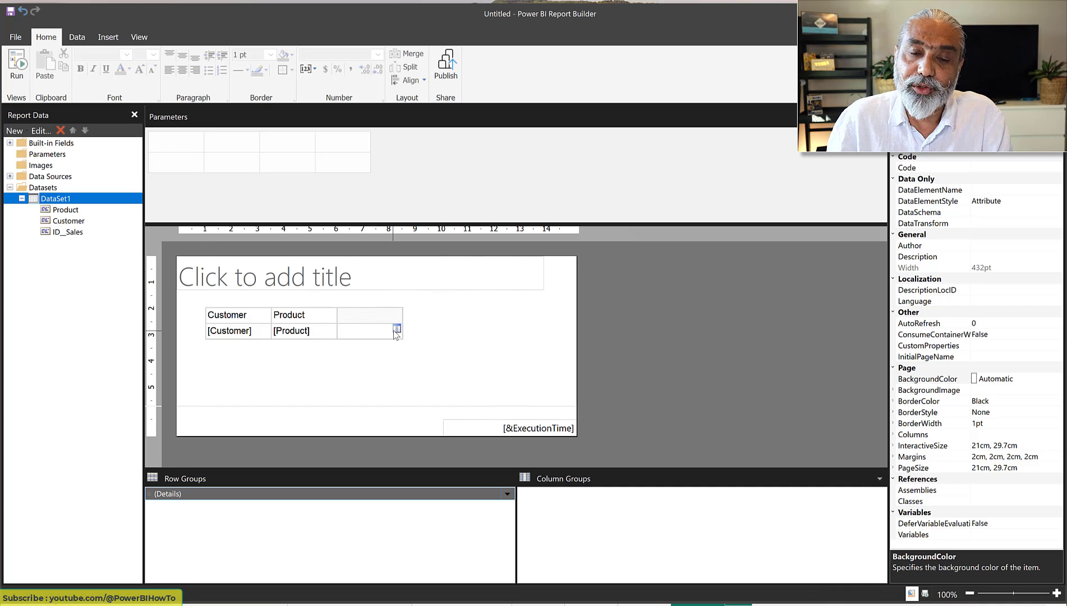
click(18, 65)
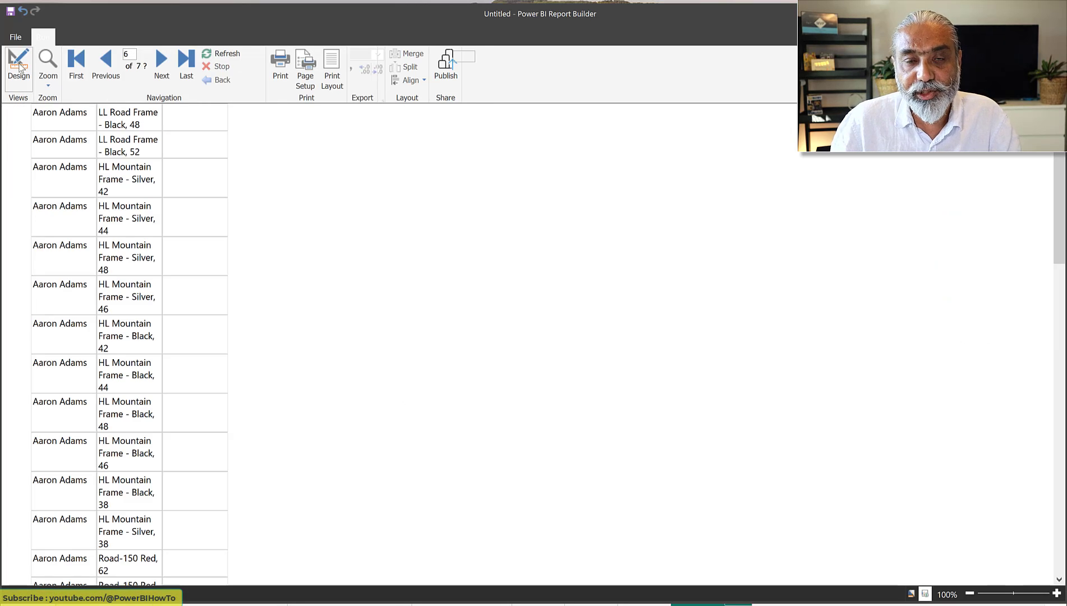